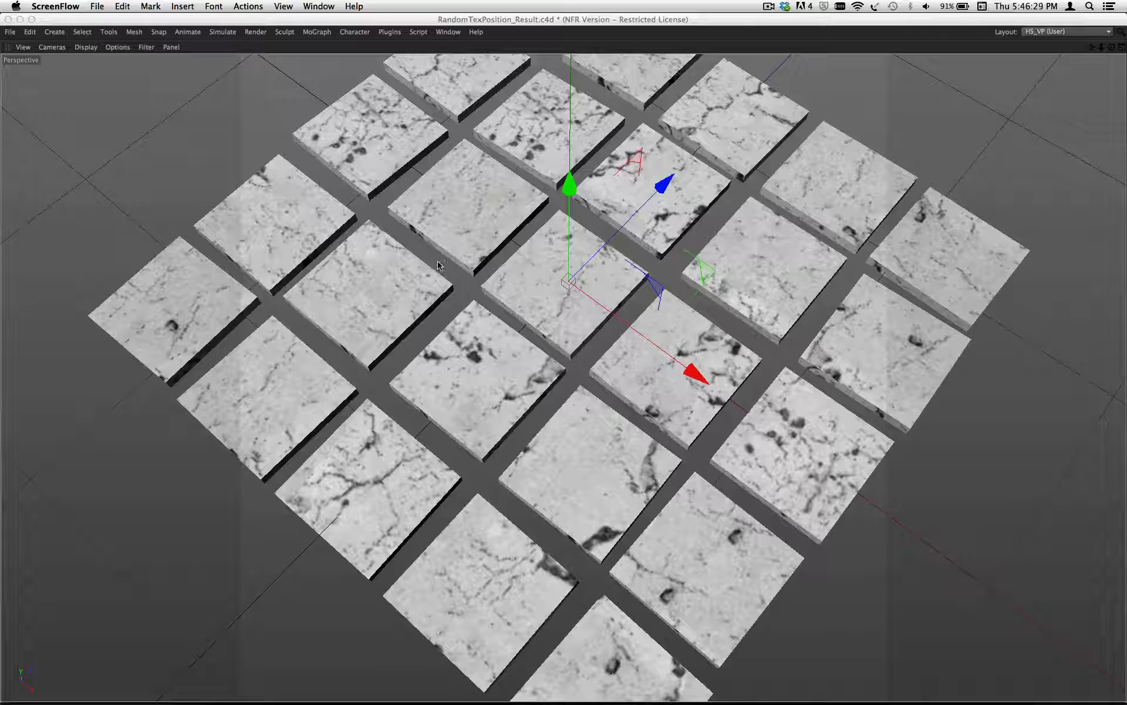
Step: Switch to Cinema 4D and compare the tiles in RandomTexPosition_Start.c4d with those in RandomTexPosition_Result.c4d
{"action": "key", "text": "super+Tab"}
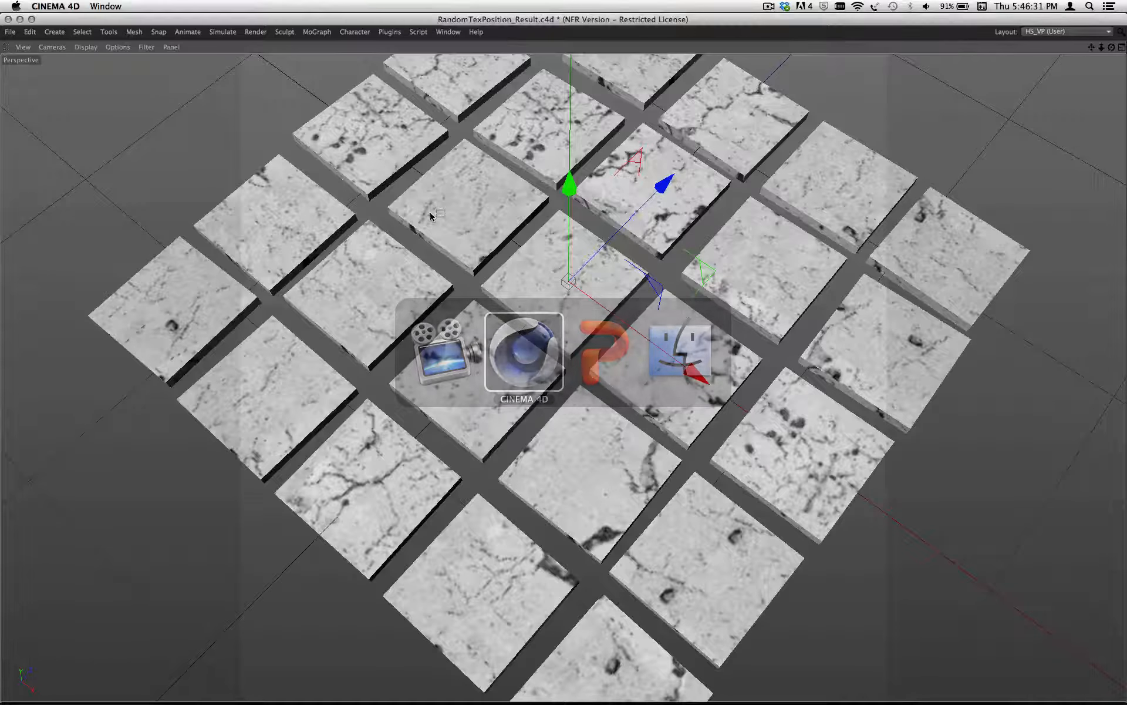
{"action": "left_click", "coordinate": [429, 213]}
{"action": "left_click", "coordinate": [591, 261]}
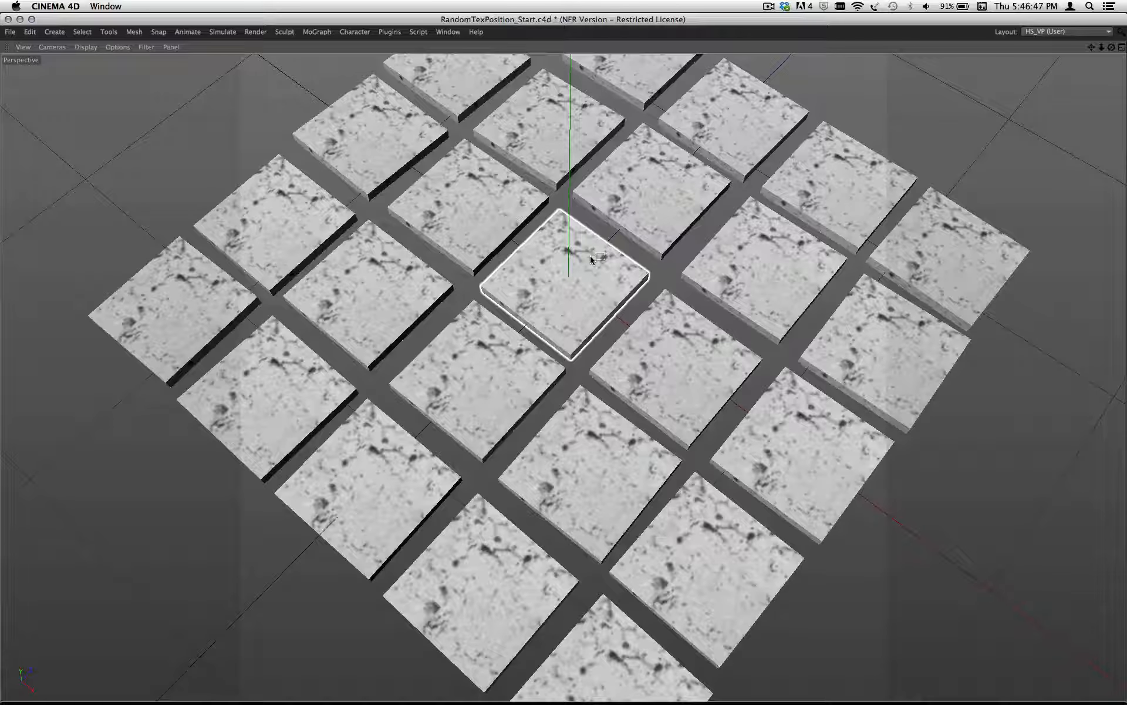
{"action": "key", "text": "super+grave"}
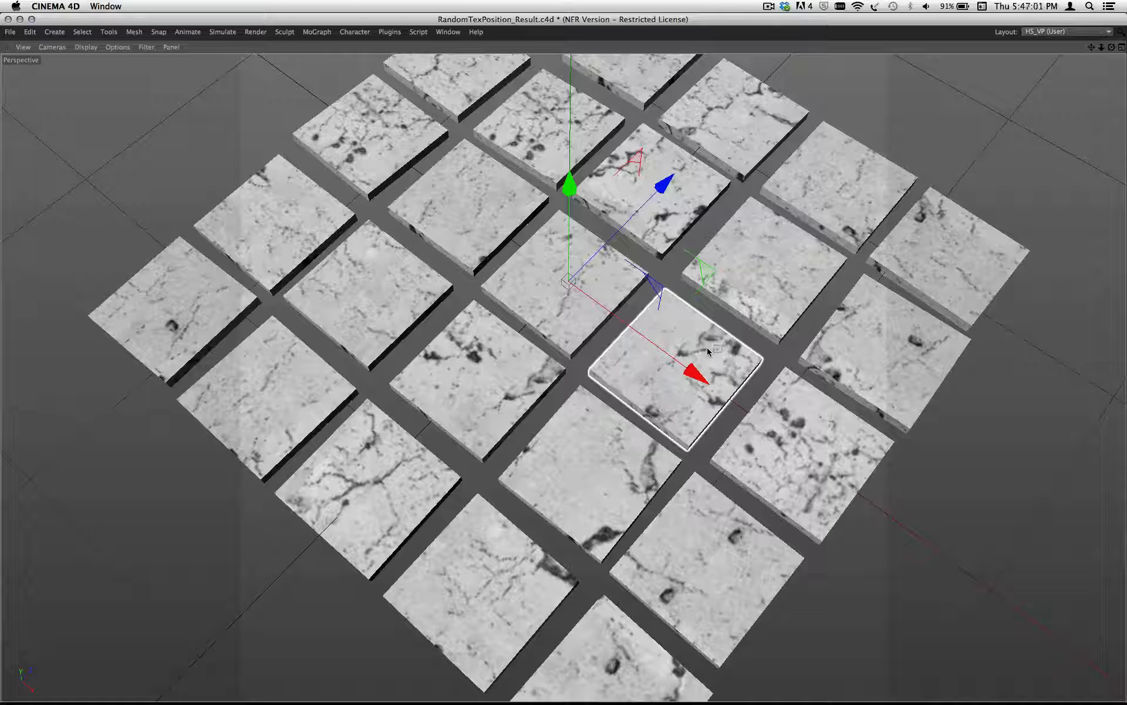
Step: Examine how the marble texture varies from tile to tile across the result scene
{"action": "left_click", "coordinate": [765, 403]}
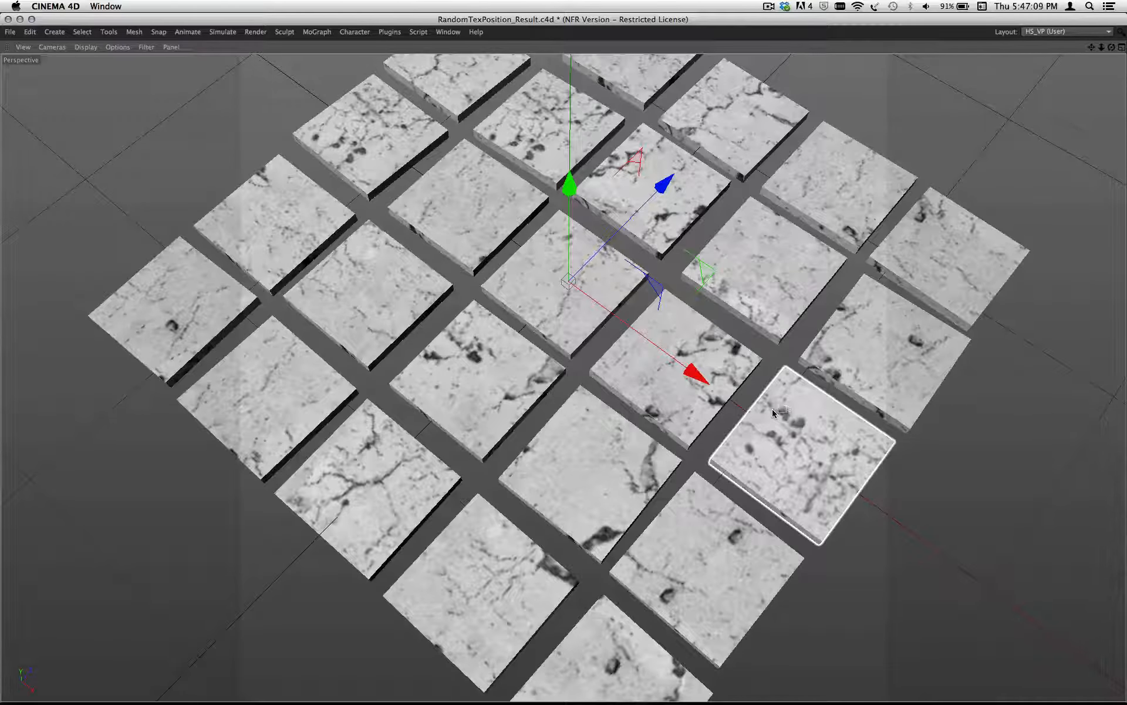
{"action": "left_click", "coordinate": [725, 363]}
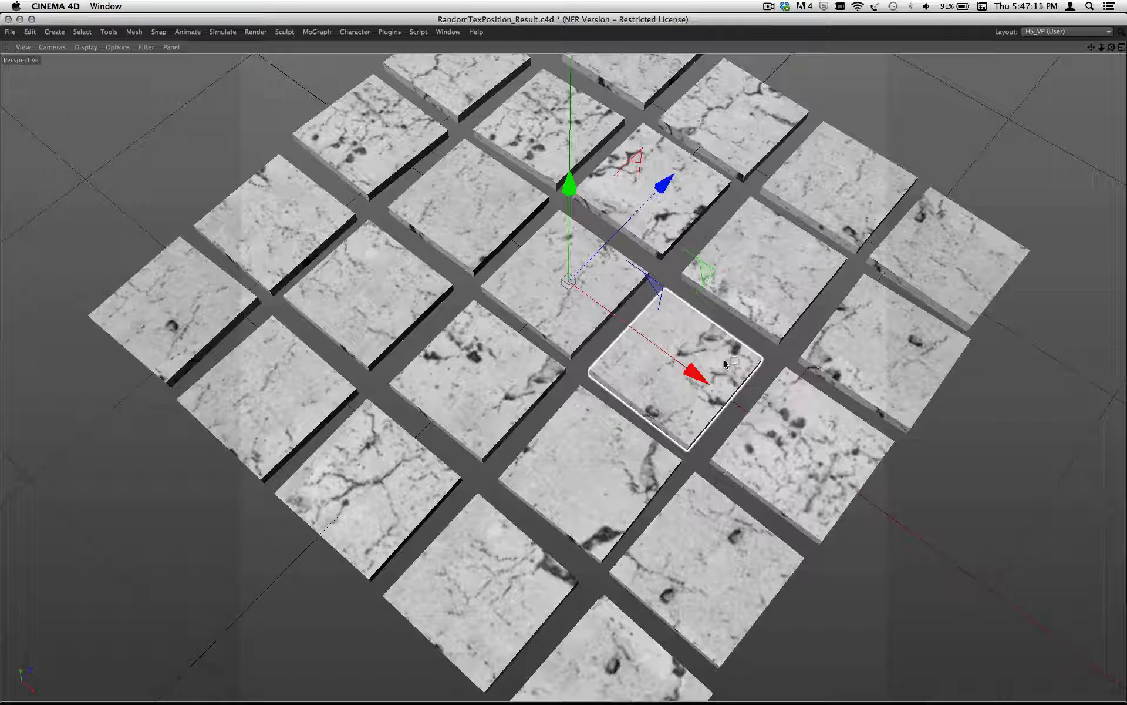
{"action": "left_click", "coordinate": [692, 293]}
{"action": "left_click", "coordinate": [584, 139]}
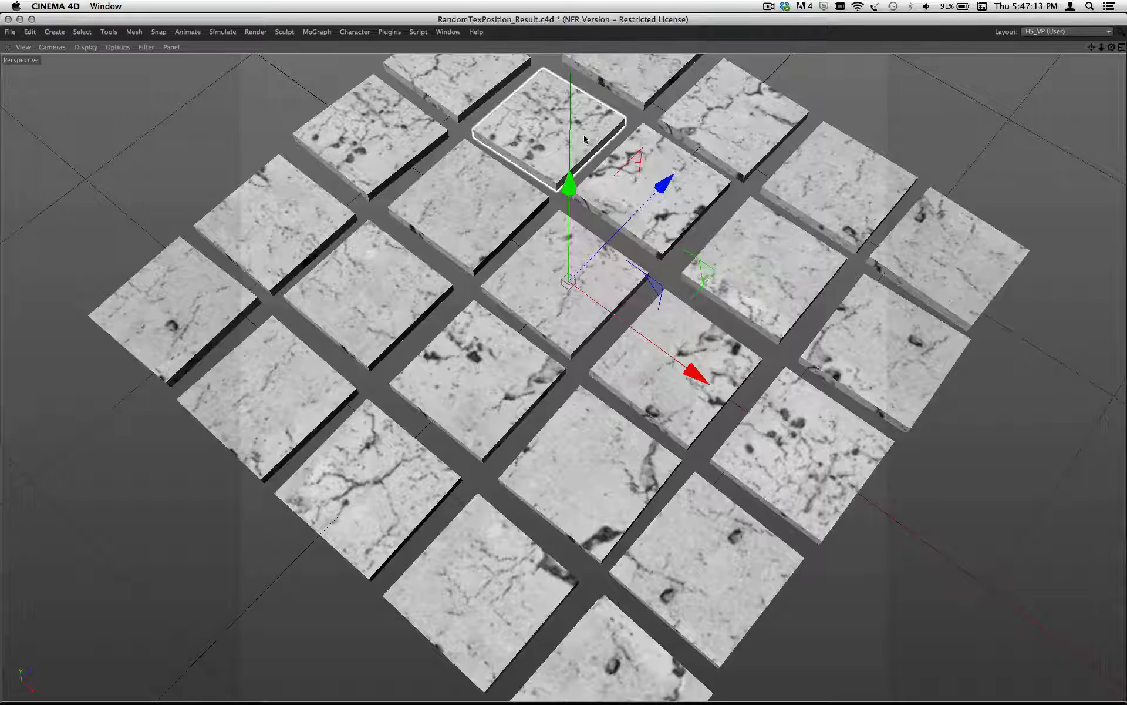
{"action": "left_click", "coordinate": [339, 124]}
{"action": "left_click", "coordinate": [562, 124]}
{"action": "left_click", "coordinate": [399, 144]}
{"action": "left_click", "coordinate": [499, 146]}
{"action": "left_click", "coordinate": [358, 141]}
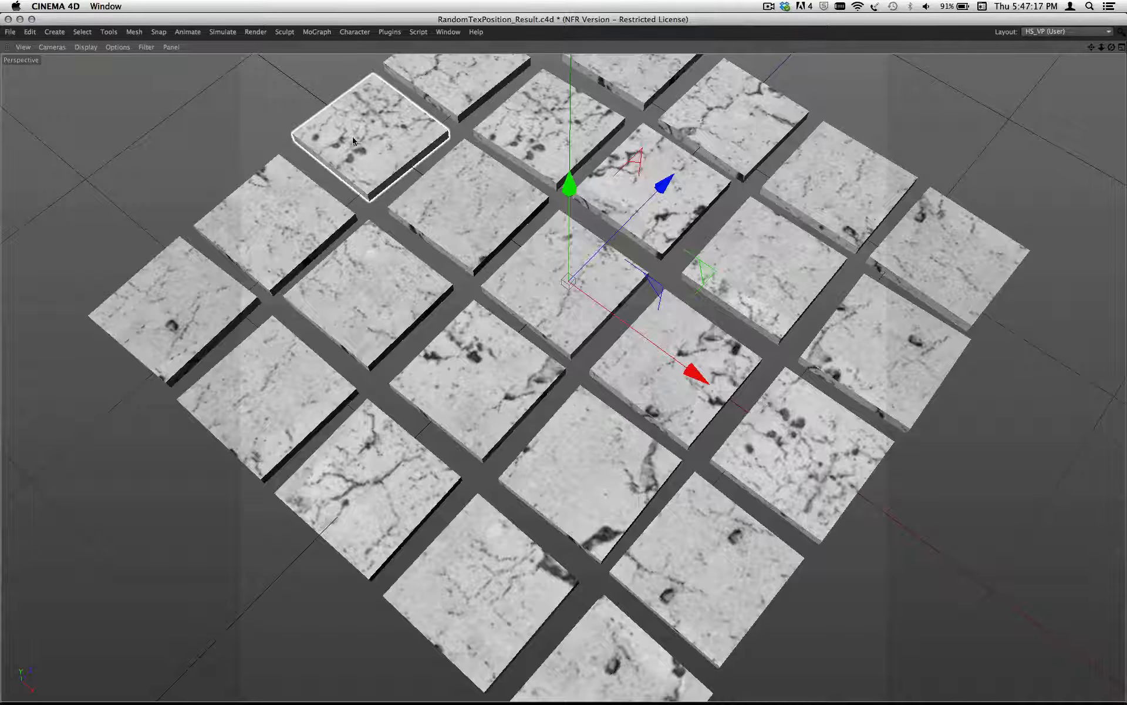
{"action": "left_click", "coordinate": [561, 129]}
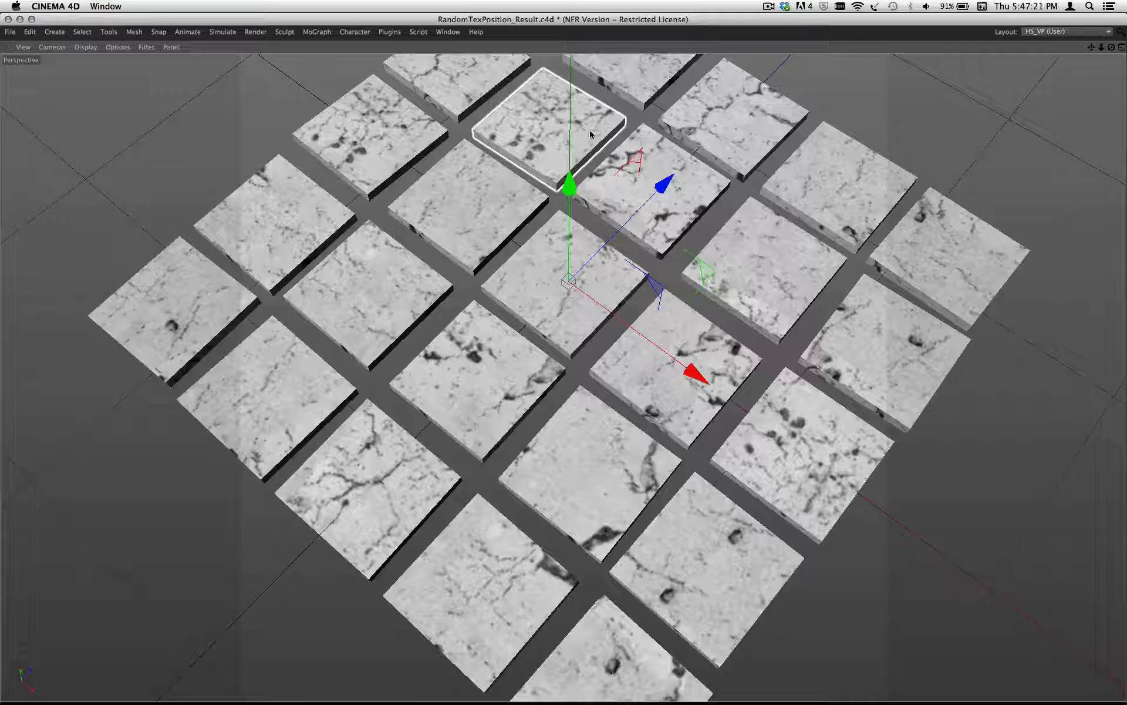
{"action": "left_click", "coordinate": [699, 121]}
{"action": "left_click", "coordinate": [834, 182]}
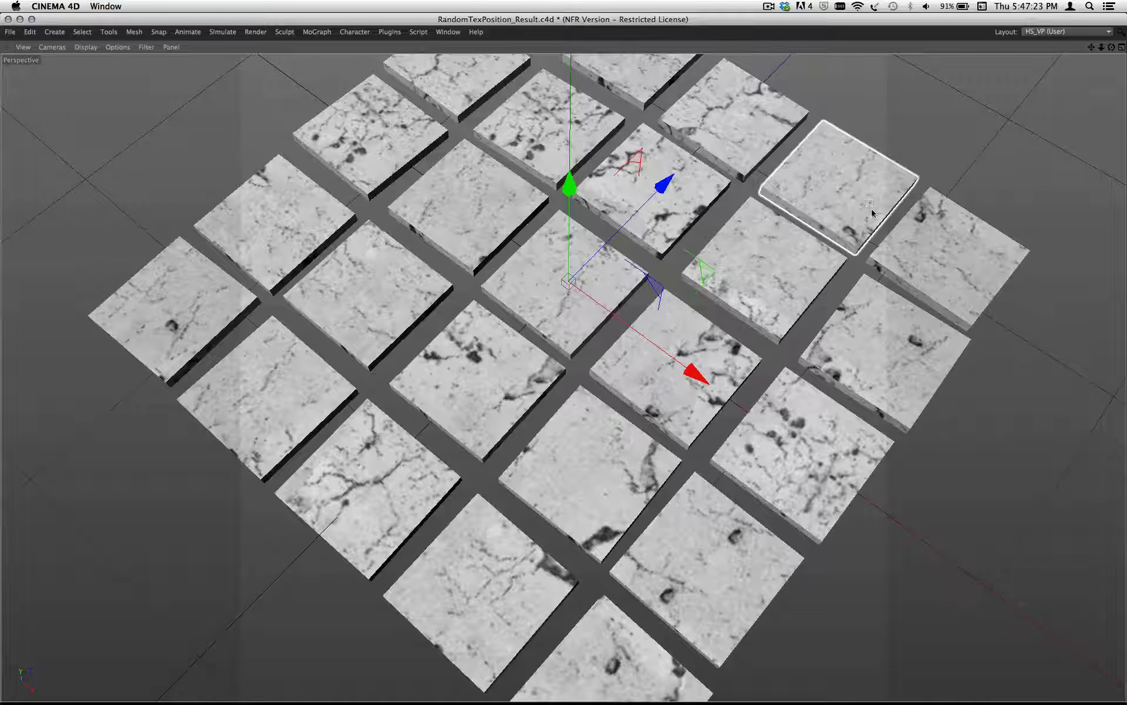
{"action": "left_click", "coordinate": [927, 258]}
{"action": "left_click", "coordinate": [912, 297]}
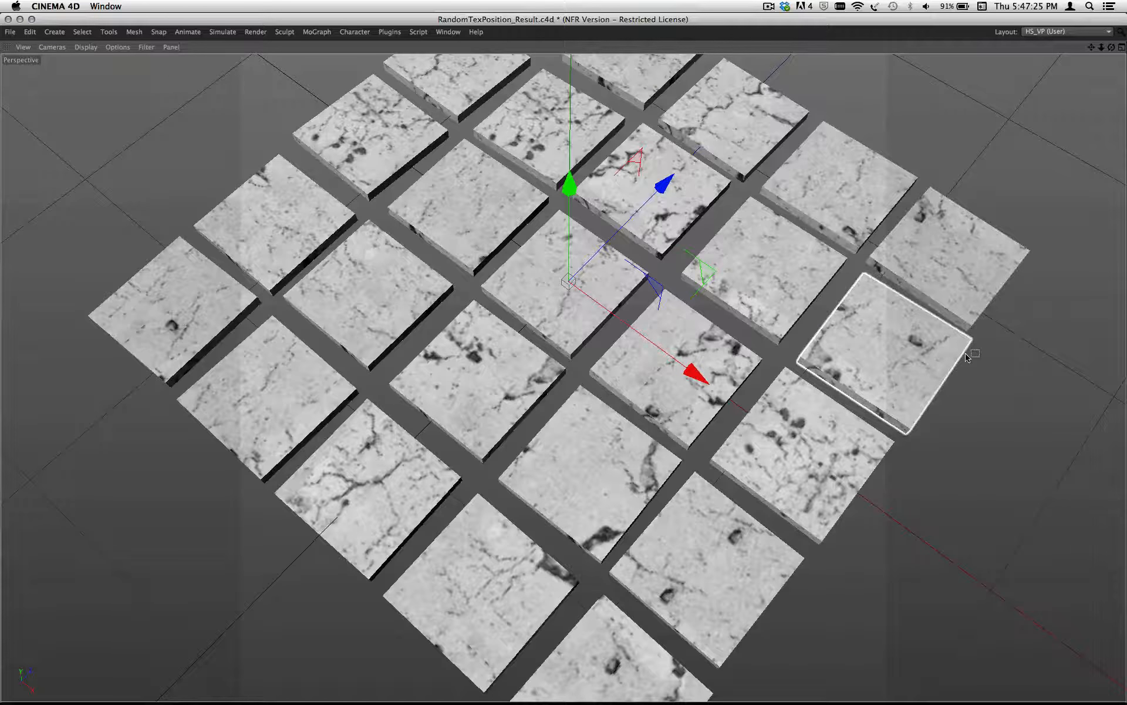
{"action": "left_click", "coordinate": [1021, 378]}
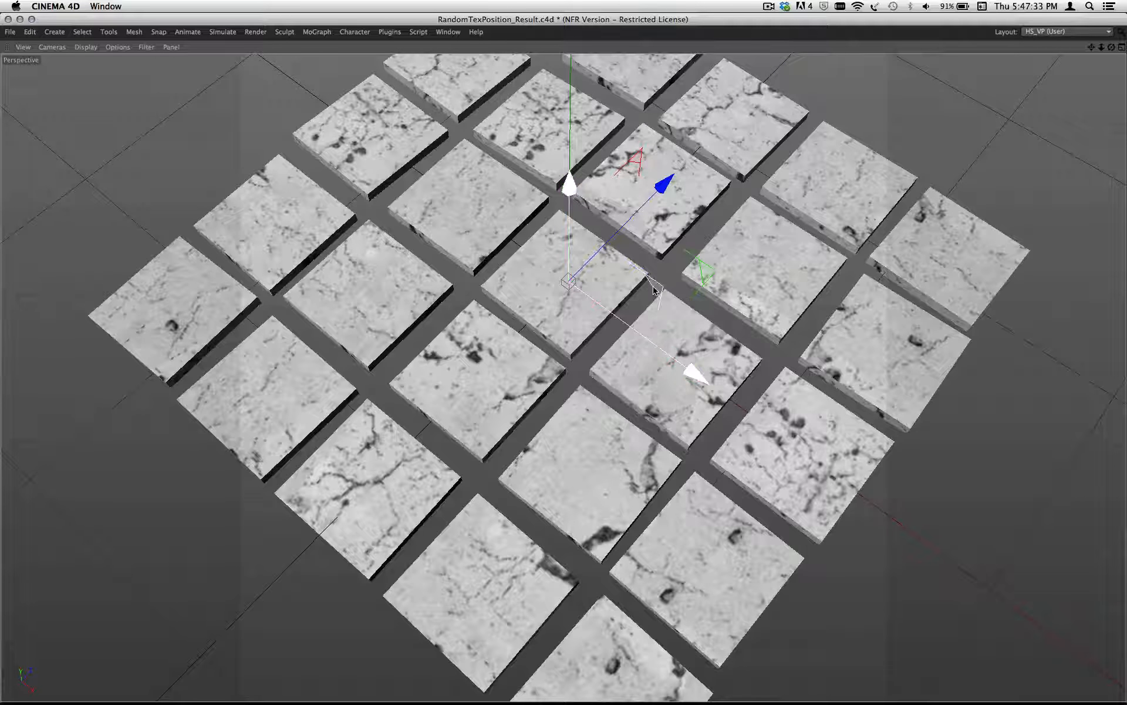
Step: Return RandomTexPosition_Start.c4d to the full layout and show the coordinates of all texture tags from Cube 0 to Cube 24
{"action": "key", "text": "super+grave"}
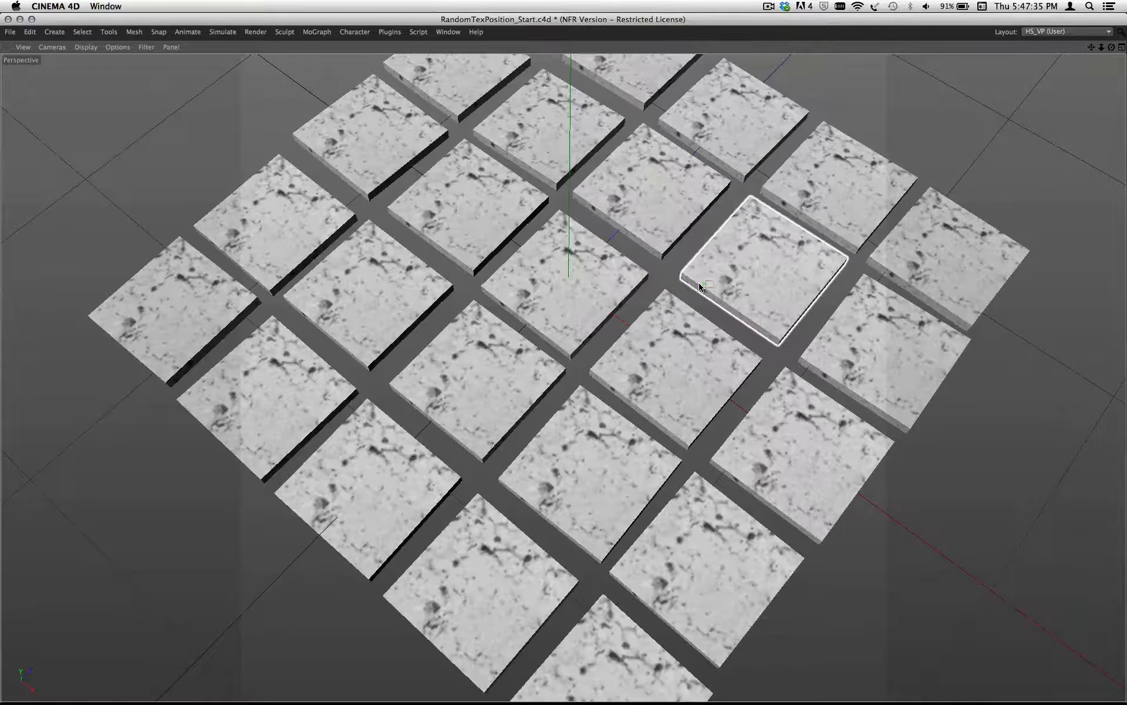
{"action": "key", "text": "ctrl+Tab"}
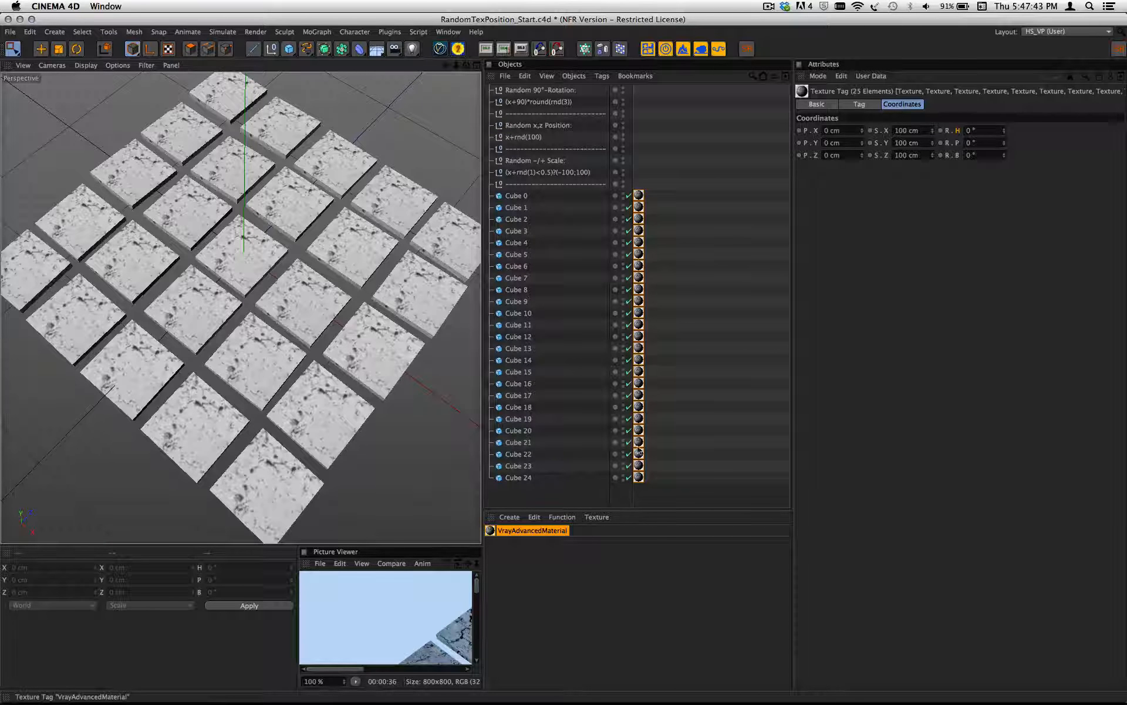
{"action": "left_click", "coordinate": [639, 195]}
{"action": "left_click", "coordinate": [874, 108]}
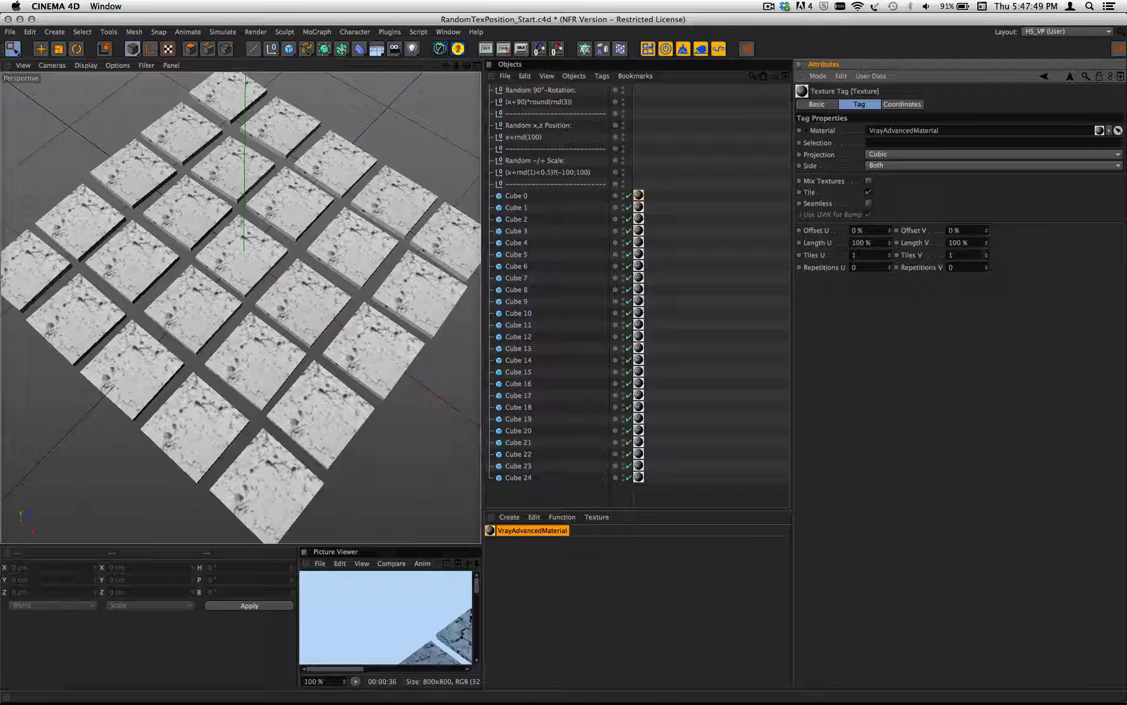
{"action": "left_click", "coordinate": [638, 476], "text": "shift"}
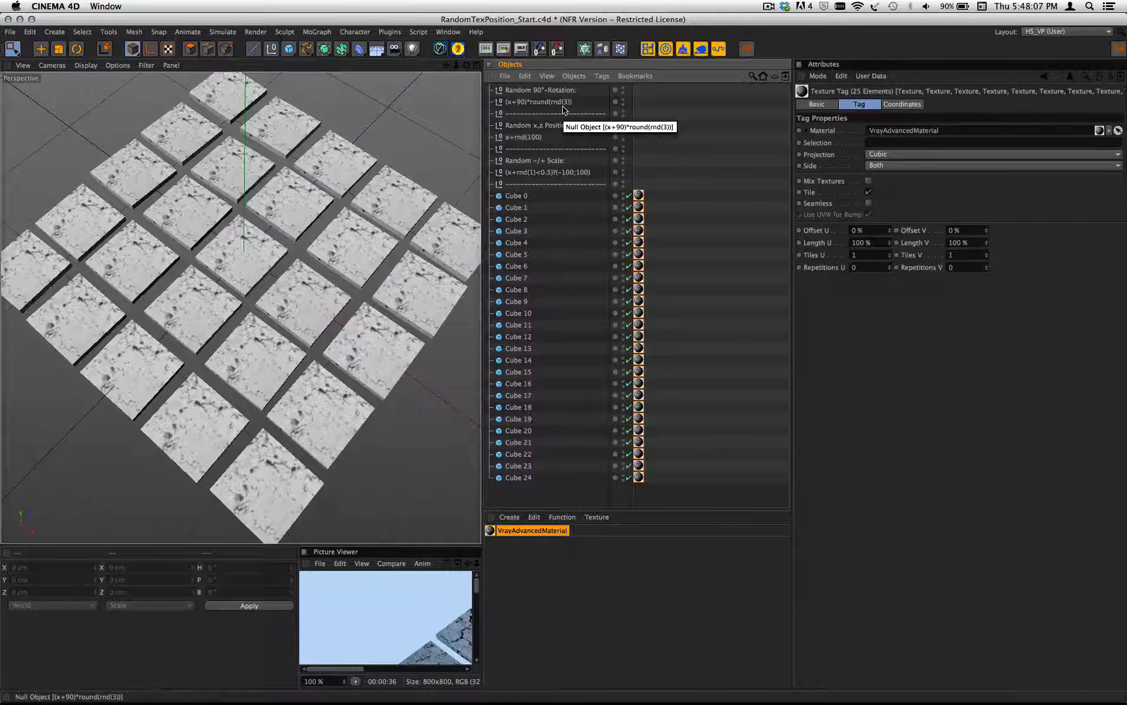
{"action": "left_click", "coordinate": [907, 106]}
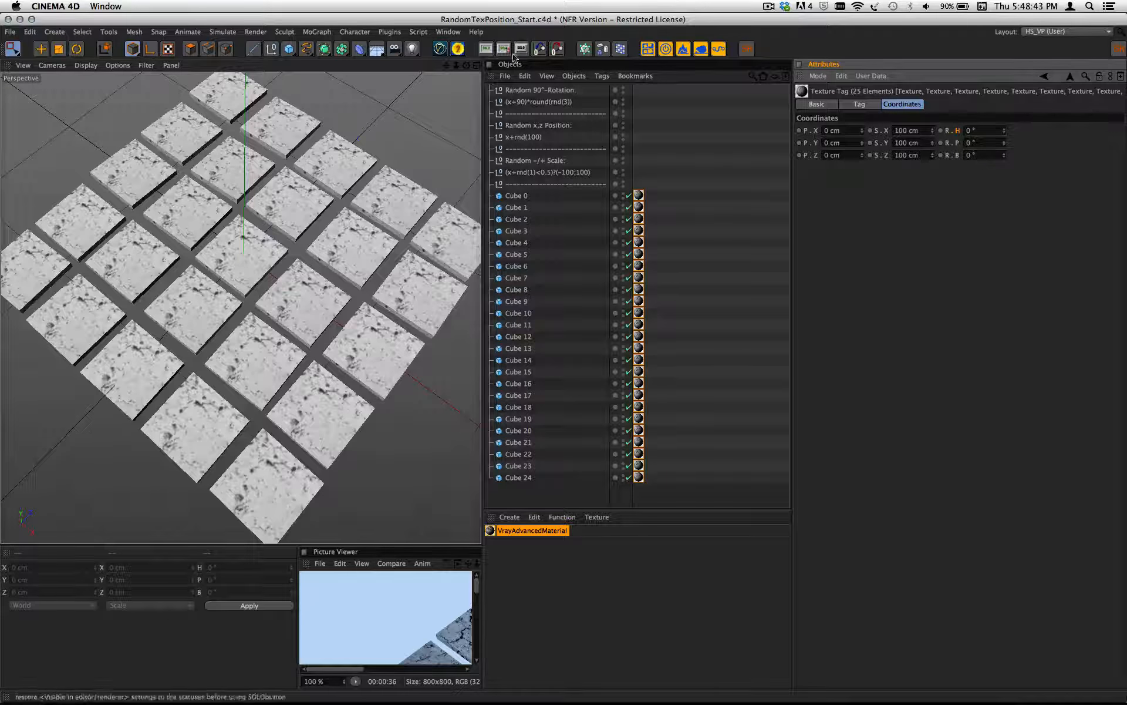
Step: Consult the Formula page of the help and the PowerPoint slide explaining (x+90)*round(rnd(3)), and return to the start scene
{"action": "mouse_move", "coordinate": [865, 688]}
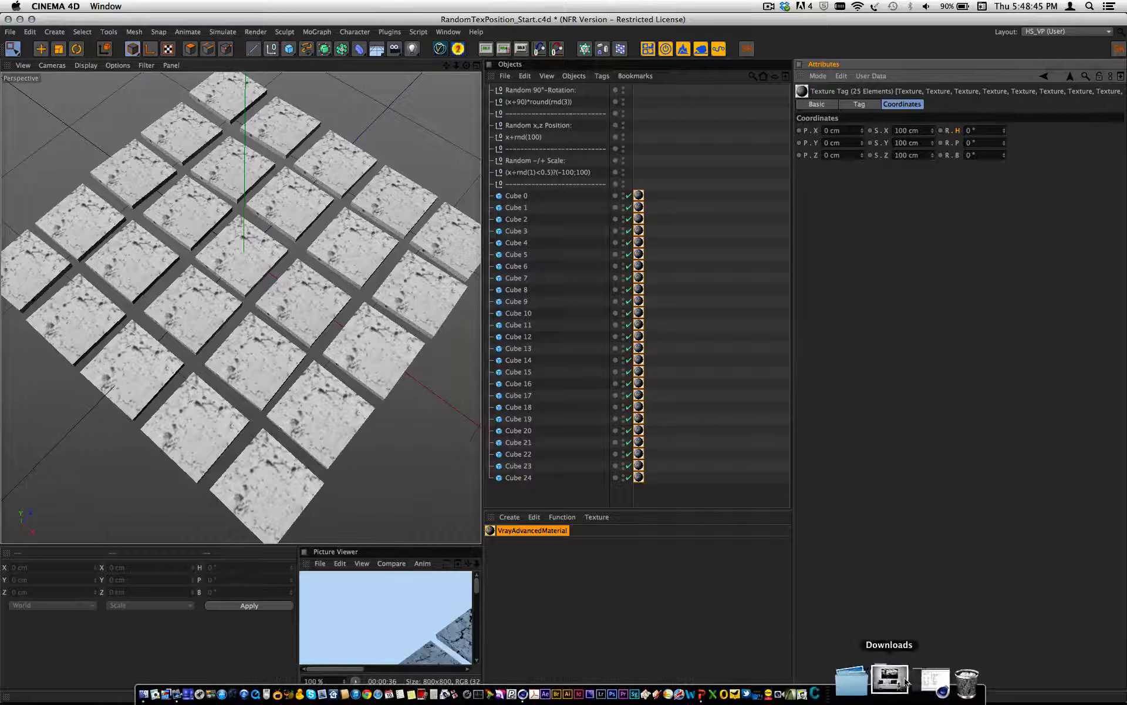
{"action": "left_click", "coordinate": [914, 682]}
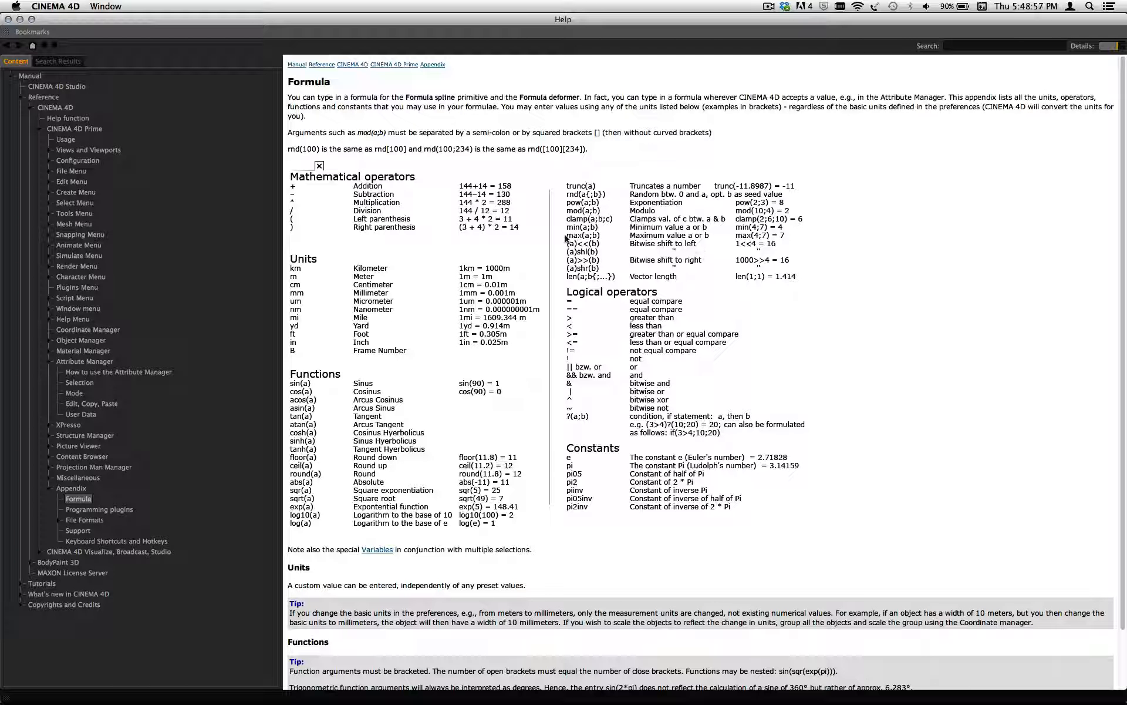
{"action": "key", "text": "super+Tab"}
{"action": "key", "text": "super+Tab"}
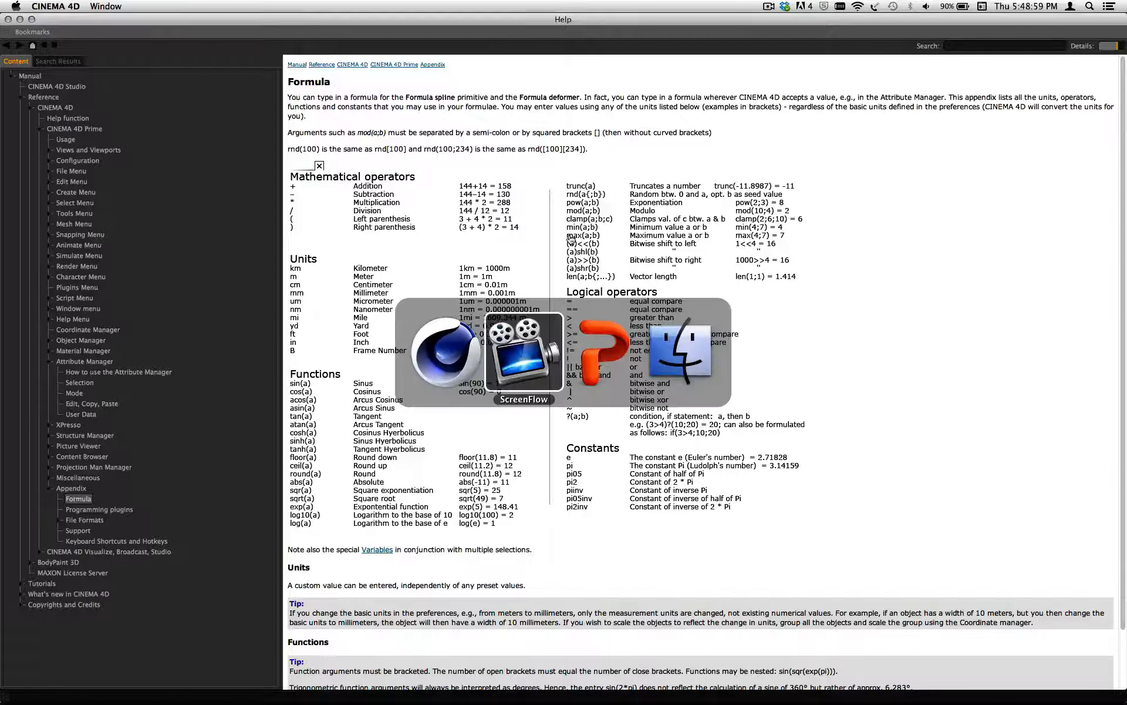
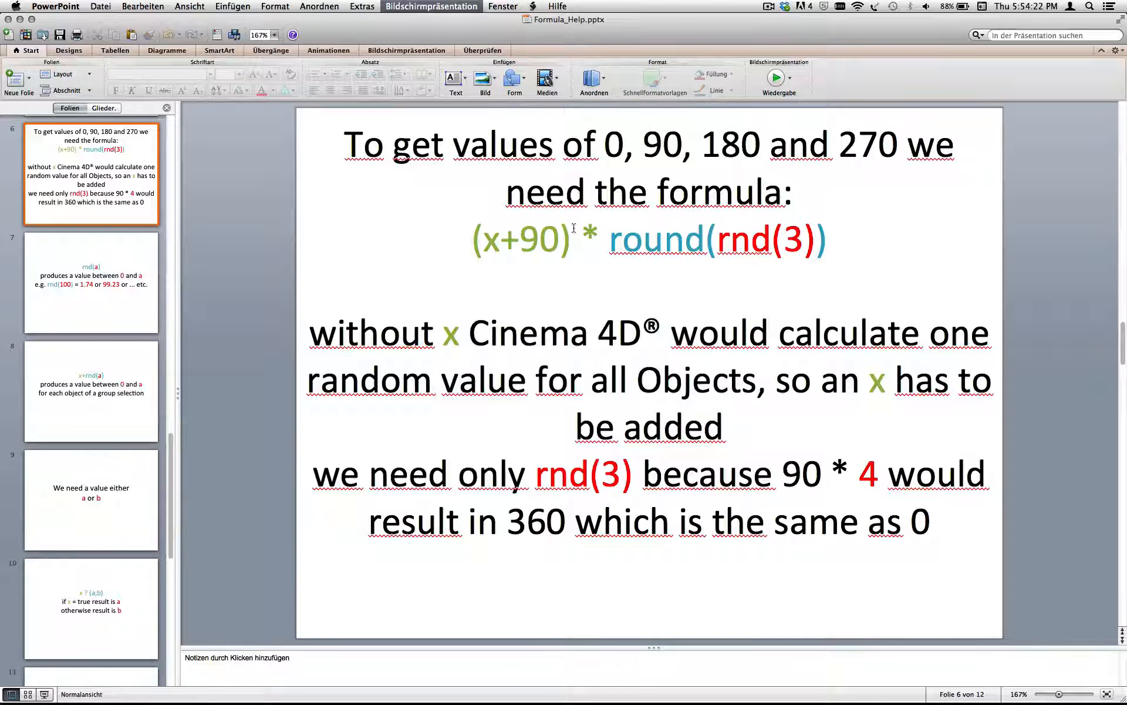
{"action": "key", "text": "super+Tab"}
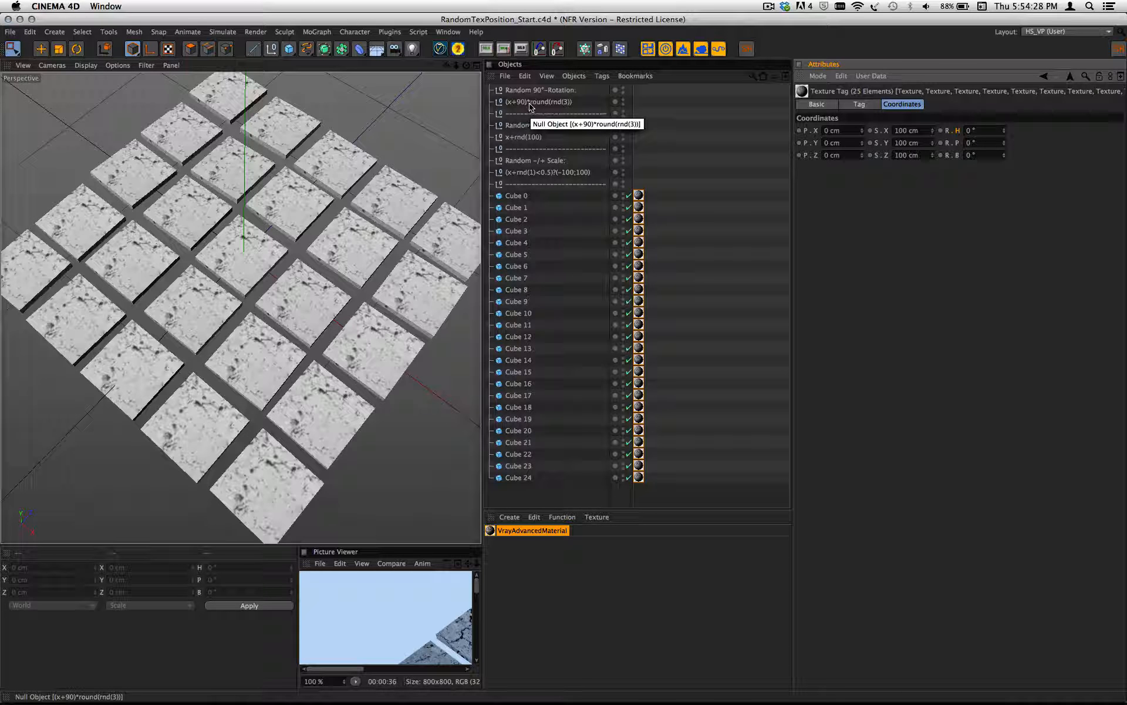
Step: Copy (x+90)*round(rnd(3)) from the null's name and enter it as the heading rotation of all 25 cube texture tags
{"action": "double_click", "coordinate": [560, 107]}
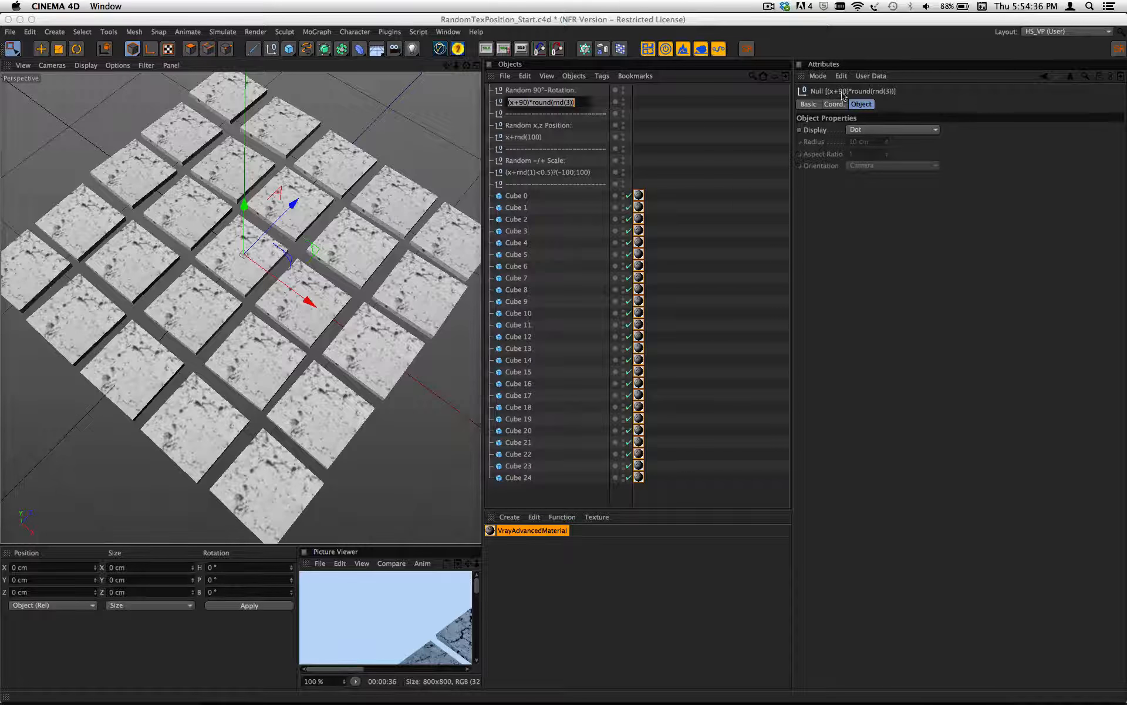
{"action": "left_click", "coordinate": [638, 300]}
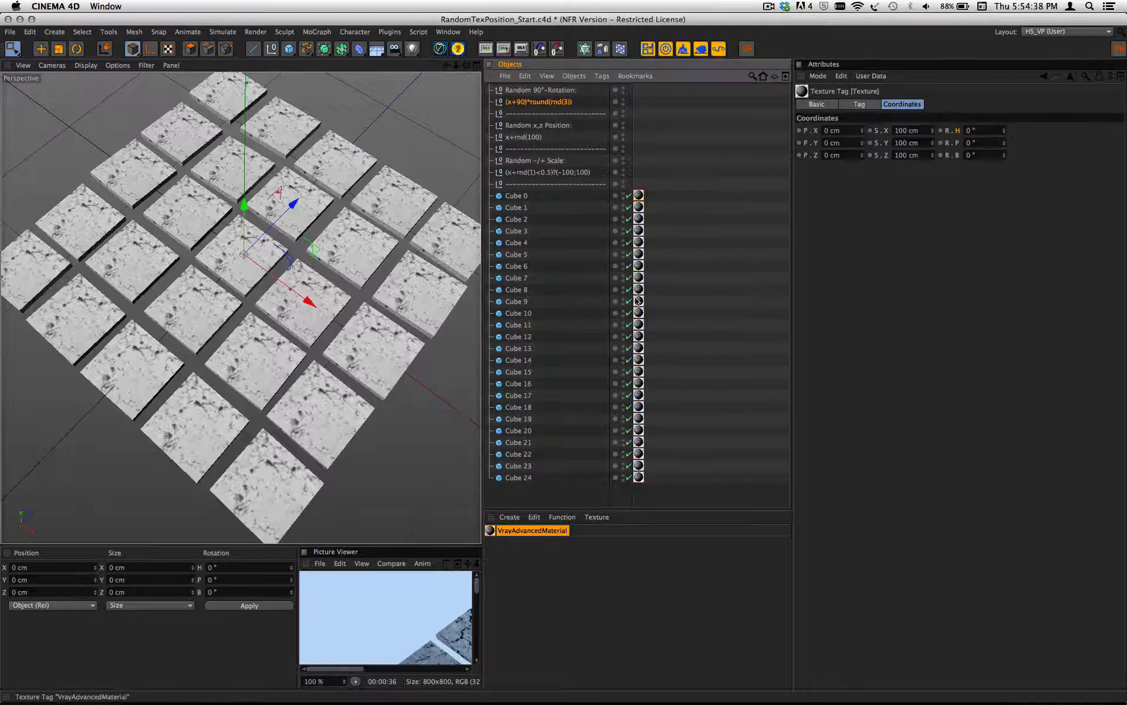
{"action": "left_click", "coordinate": [640, 477], "text": "shift"}
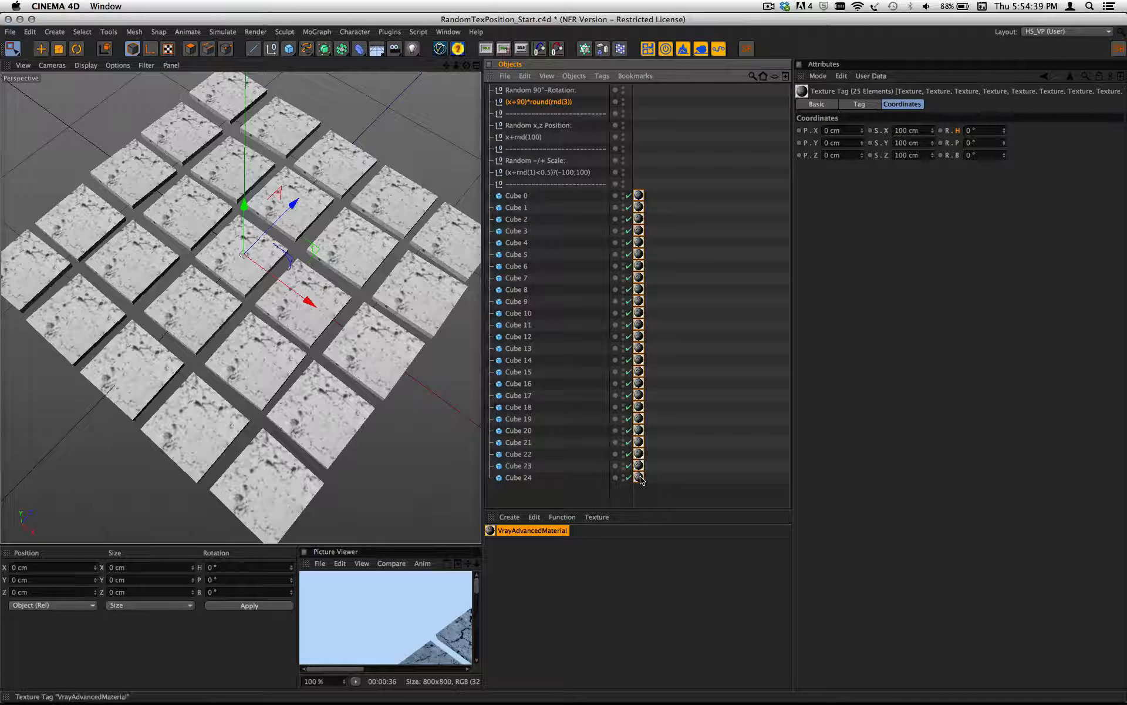
{"action": "left_click", "coordinate": [975, 130]}
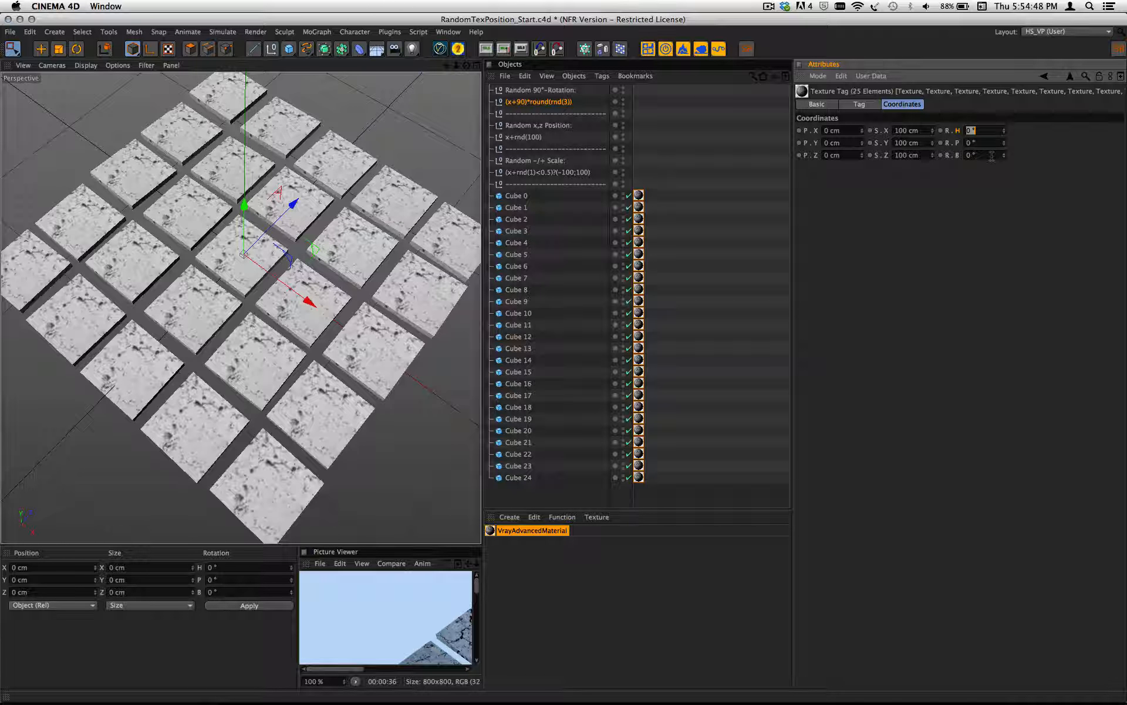
{"action": "key", "text": "super+v"}
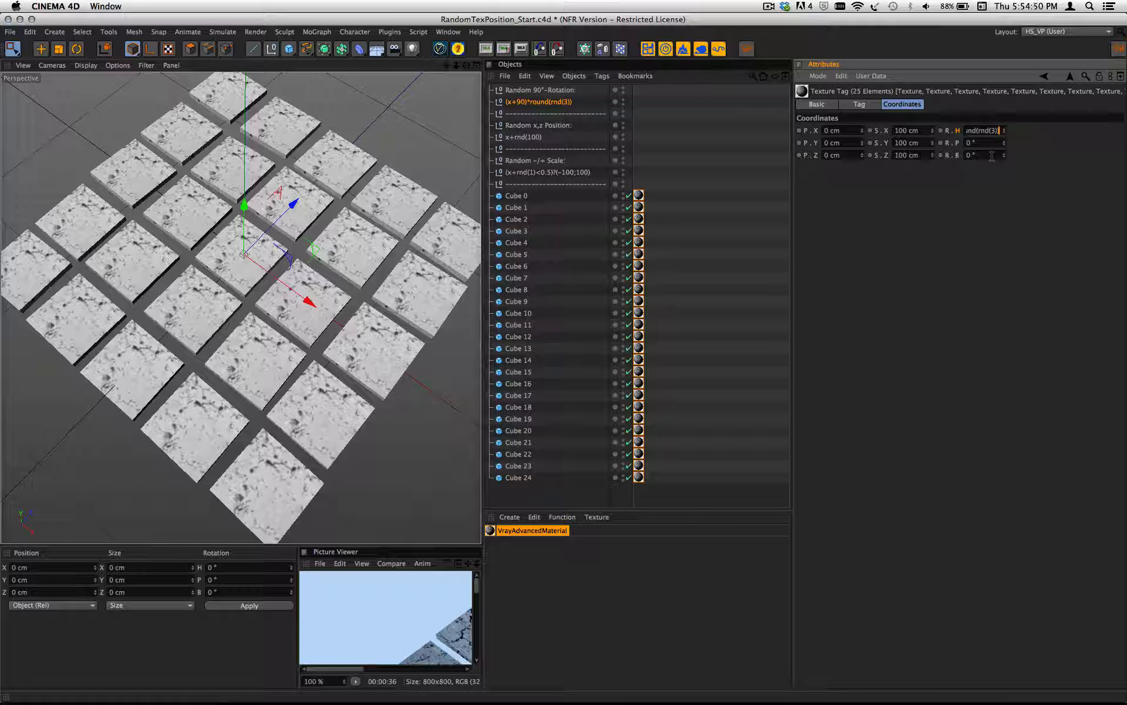
{"action": "key", "text": "Return"}
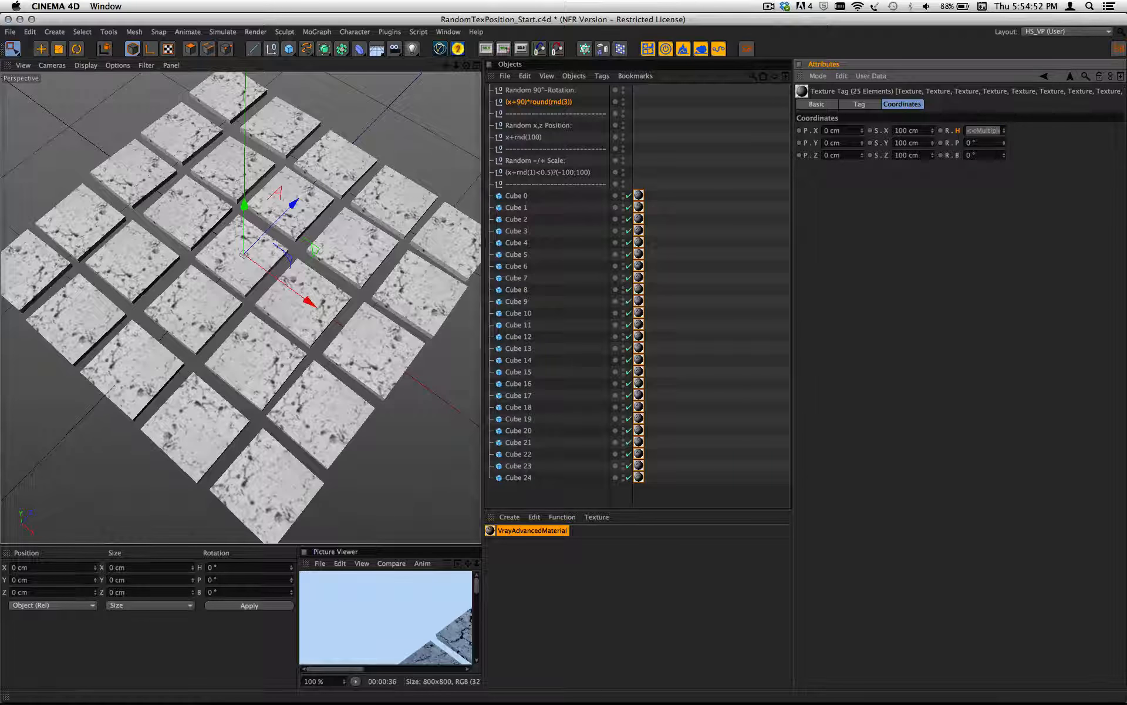
{"action": "double_click", "coordinate": [974, 131]}
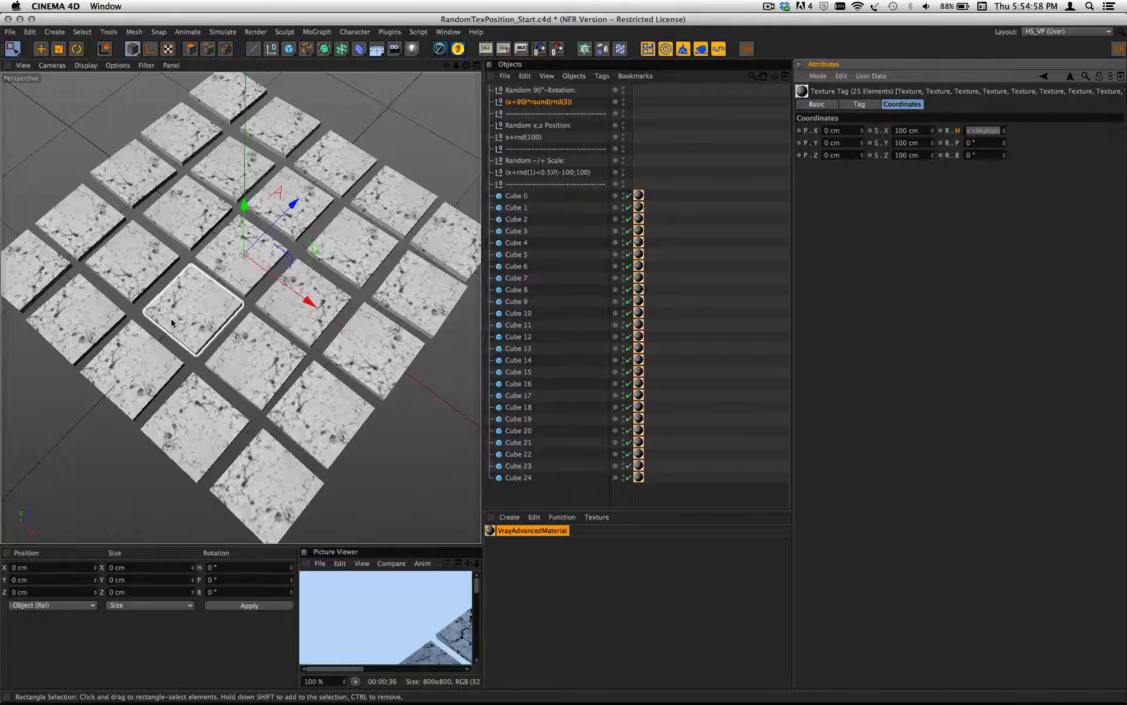
Step: Inspect the heading rotation of the individual texture tags from Cube 0 to Cube 8 and locate Cube 7 in the scene
{"action": "left_click", "coordinate": [720, 251]}
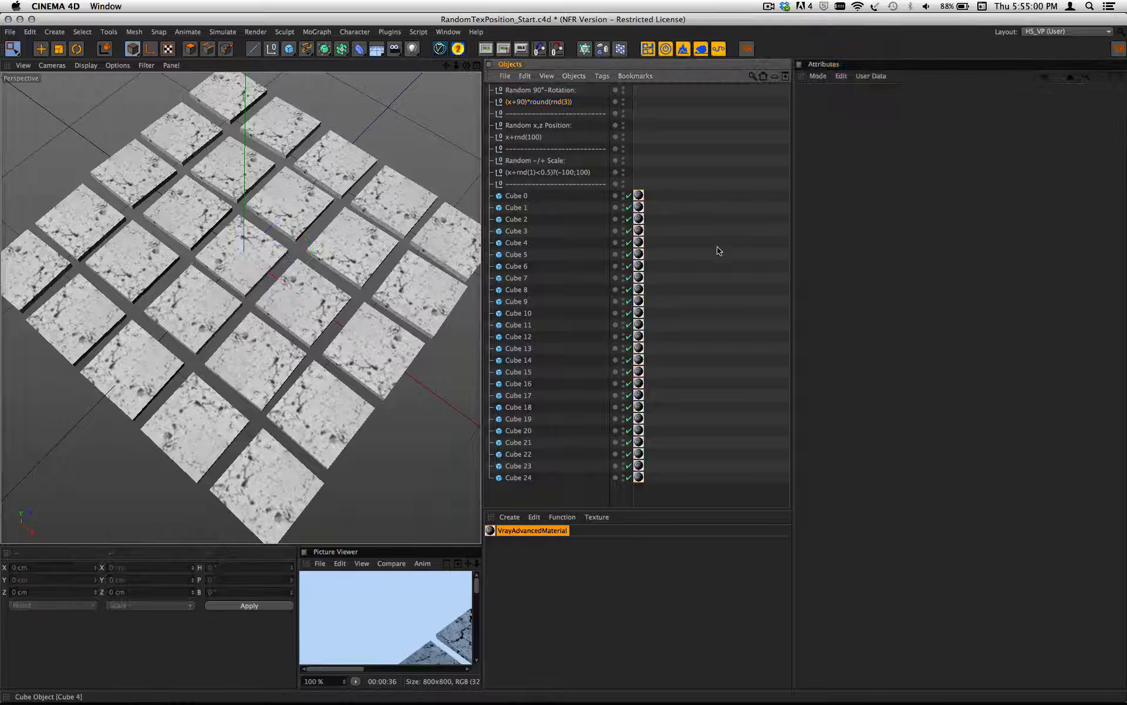
{"action": "left_click", "coordinate": [639, 195]}
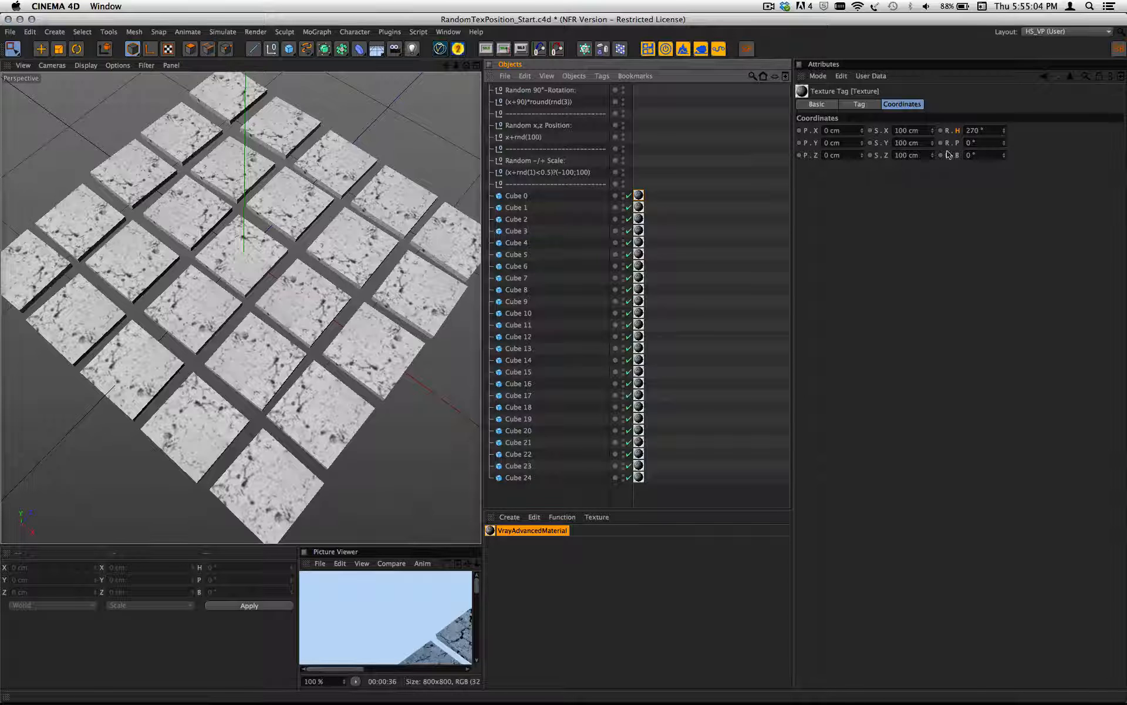
{"action": "left_click", "coordinate": [639, 211]}
{"action": "left_click", "coordinate": [638, 218]}
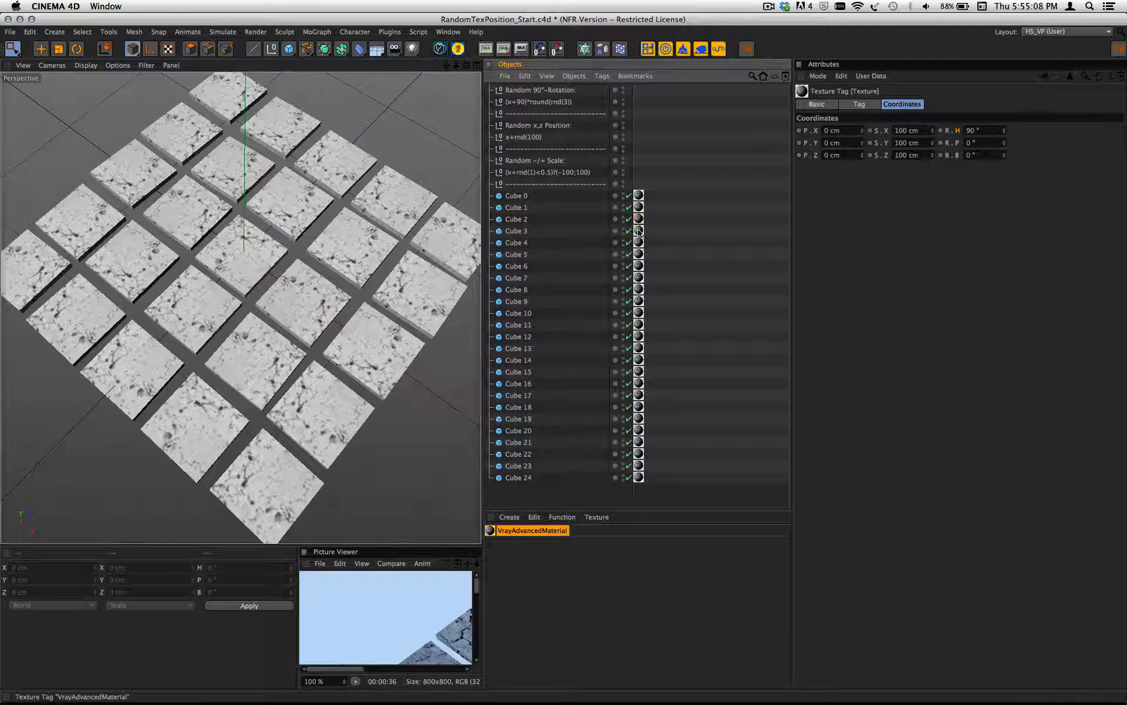
{"action": "left_click", "coordinate": [638, 242]}
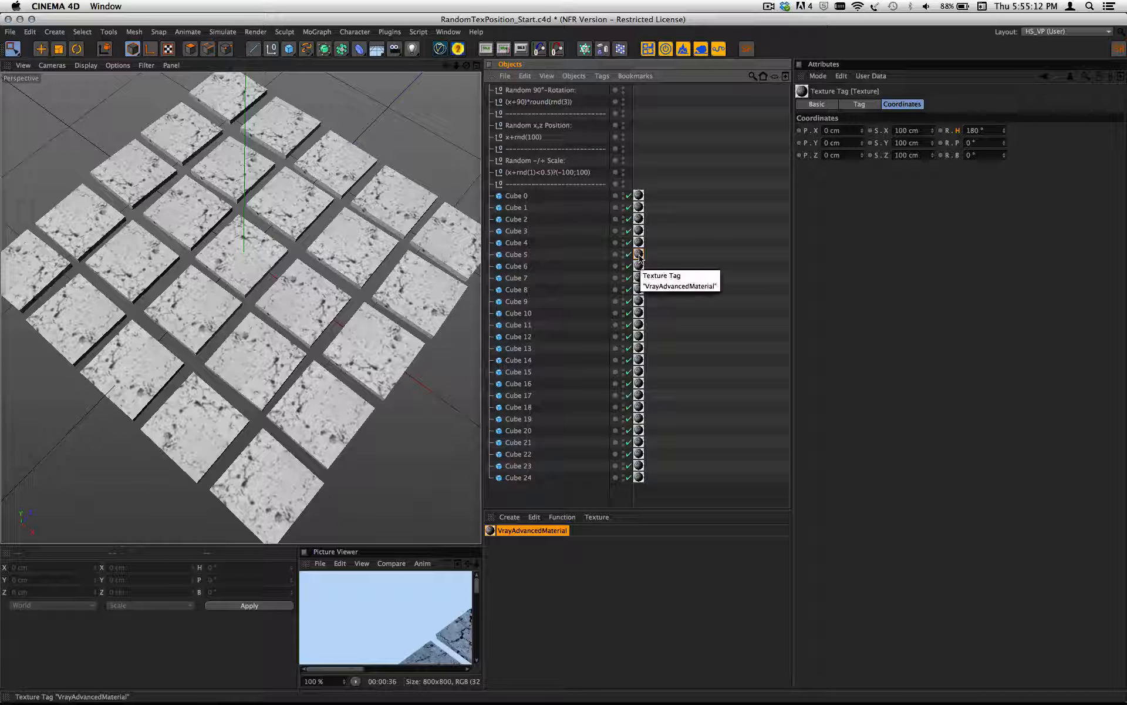
{"action": "left_click", "coordinate": [639, 265]}
{"action": "left_click", "coordinate": [638, 277]}
{"action": "left_click", "coordinate": [639, 290]}
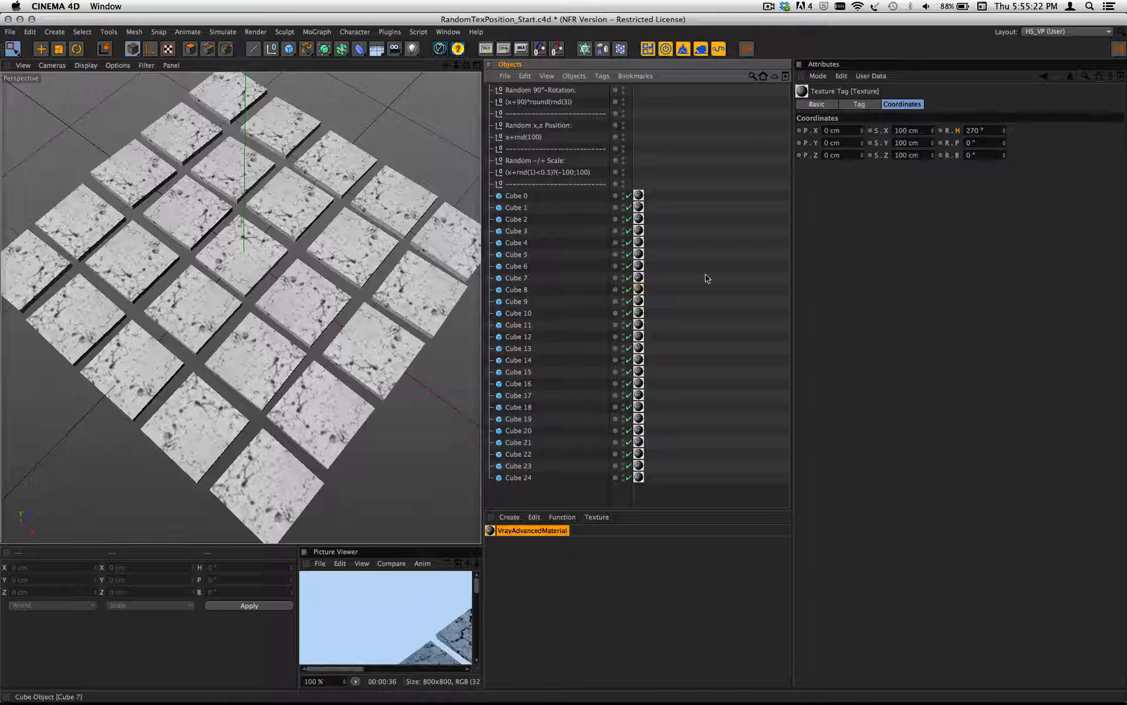
{"action": "left_click", "coordinate": [878, 199]}
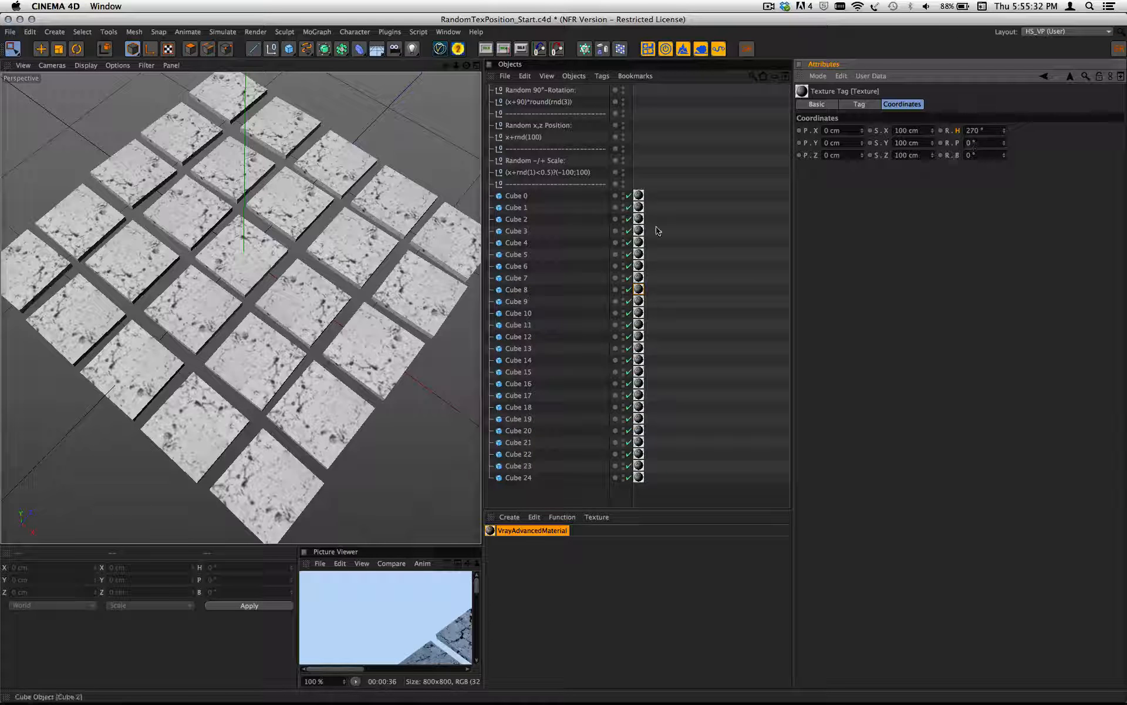
{"action": "left_click", "coordinate": [515, 279]}
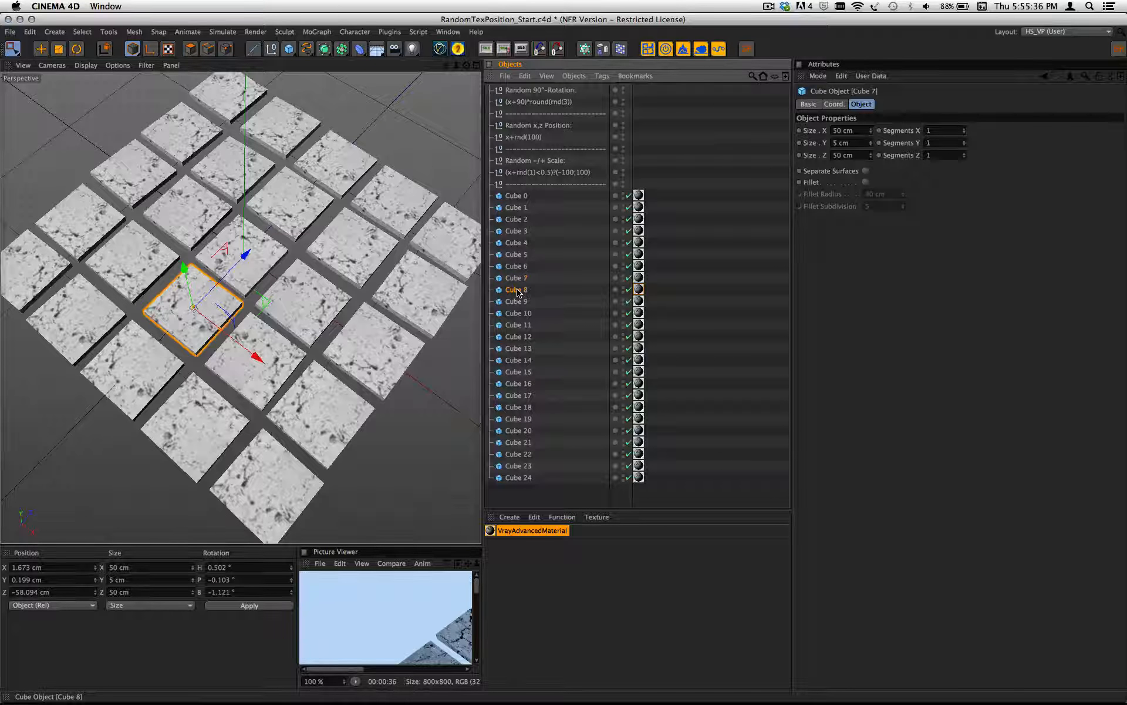
Step: Select Cube 8, 9, 10, 6, 5 and 4 one at a time to locate each tile in the scene
{"action": "left_click", "coordinate": [516, 290]}
{"action": "left_click", "coordinate": [517, 299]}
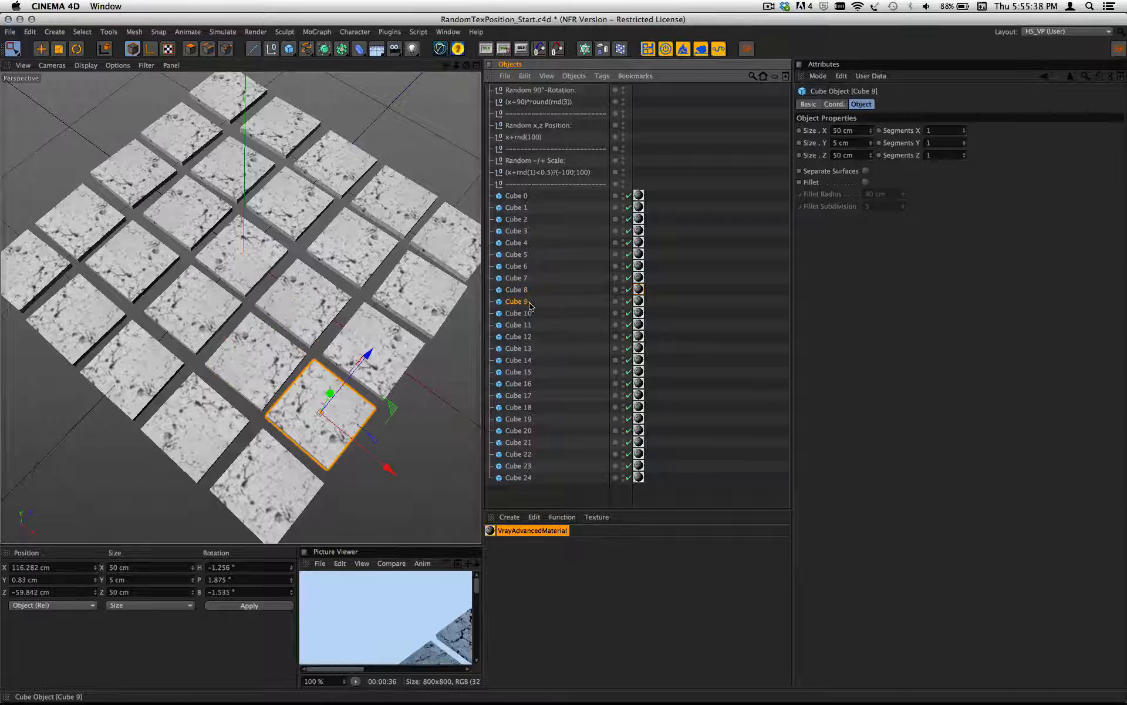
{"action": "left_click", "coordinate": [528, 313]}
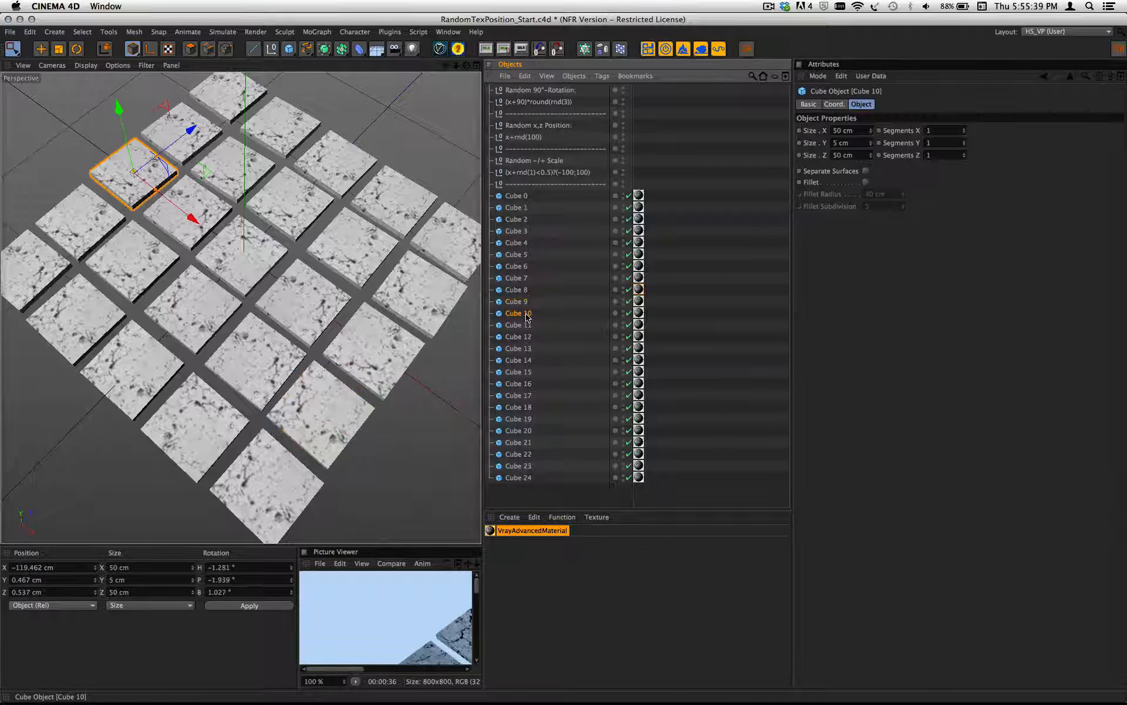
{"action": "left_click", "coordinate": [520, 267]}
{"action": "left_click", "coordinate": [518, 255]}
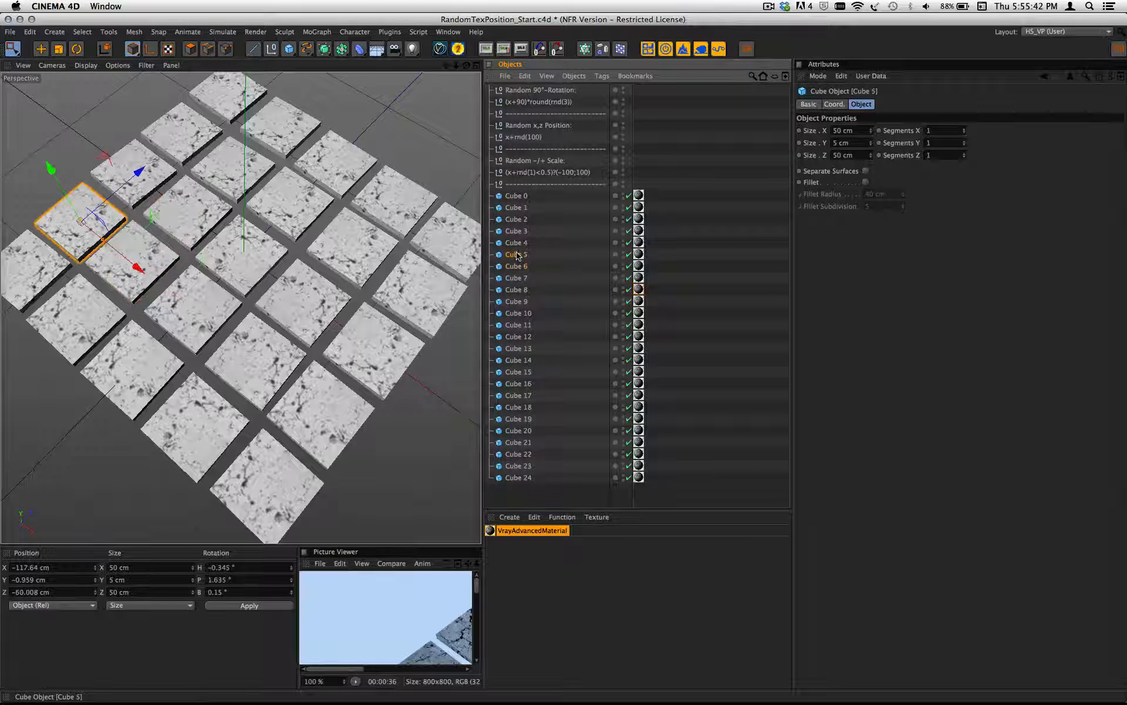
{"action": "left_click", "coordinate": [516, 243]}
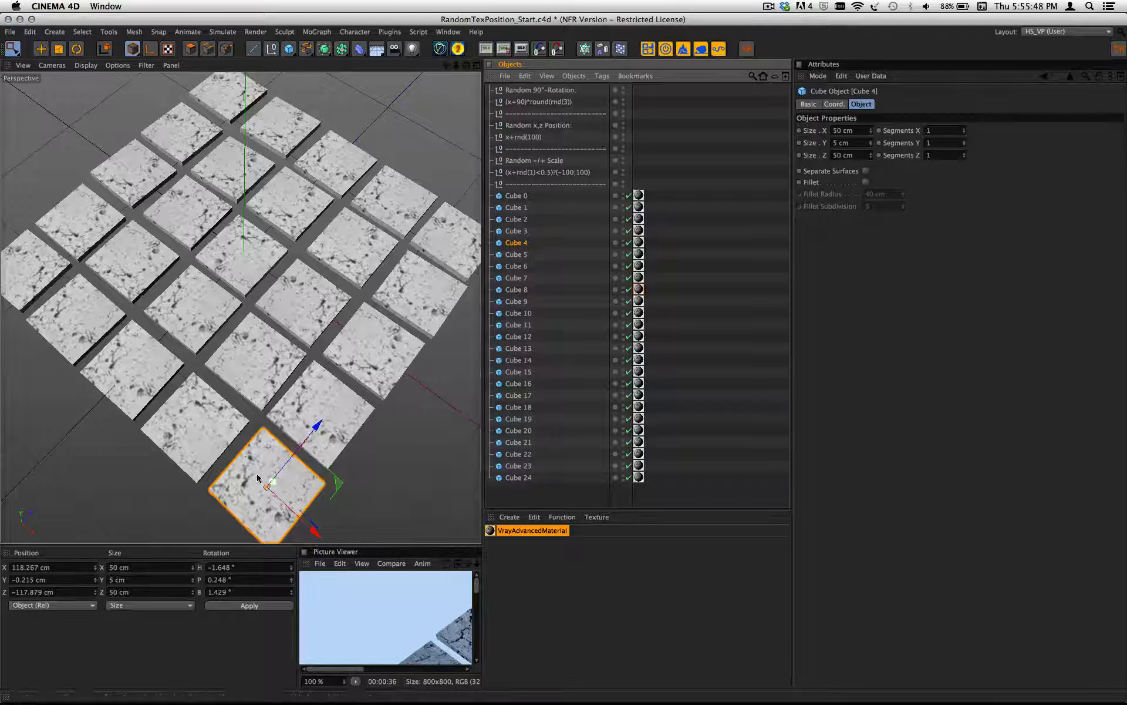
Step: Shift the texture of Cube 4 to an X position of 53 cm and a Z position of 33 cm in its texture tag
{"action": "left_click", "coordinate": [639, 243]}
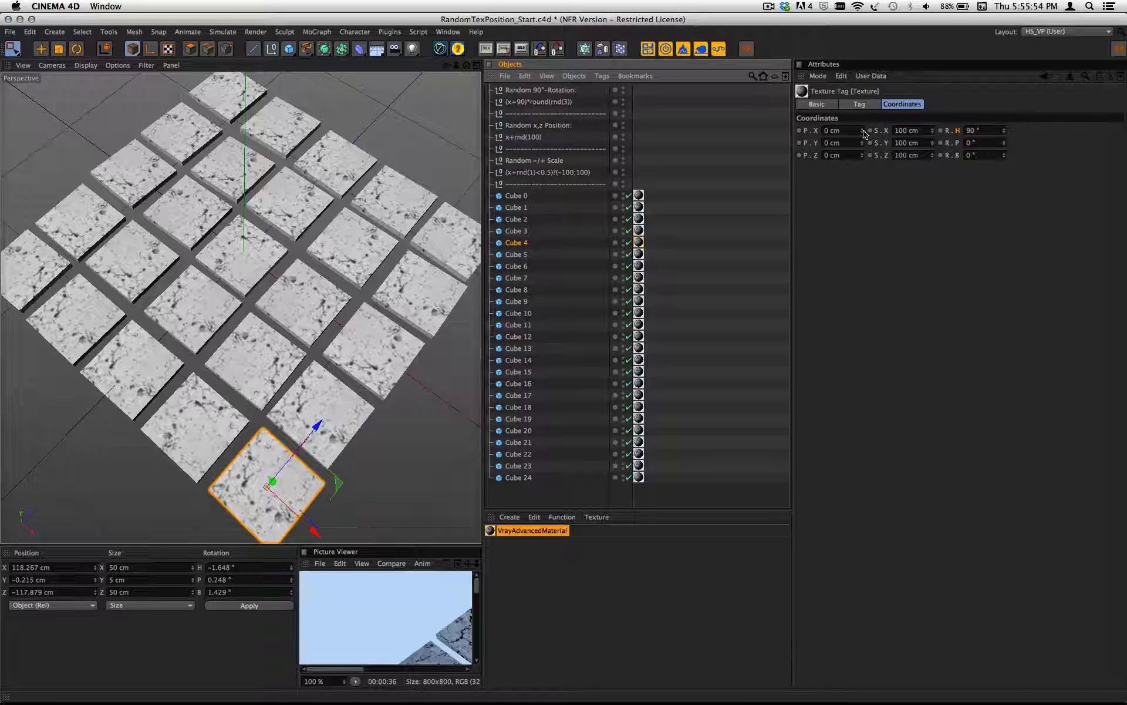
{"action": "left_click_drag", "start_coordinate": [863, 133], "coordinate": [863, 104]}
{"action": "left_click", "coordinate": [862, 158]}
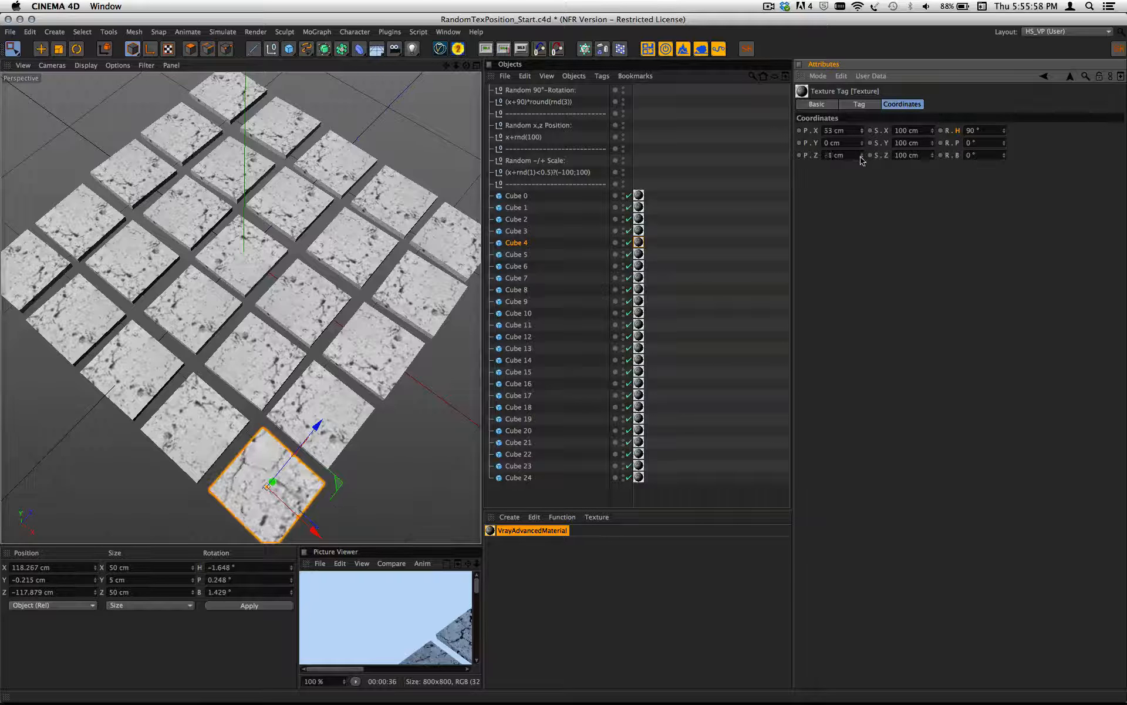
{"action": "left_click_drag", "start_coordinate": [862, 160], "coordinate": [862, 146]}
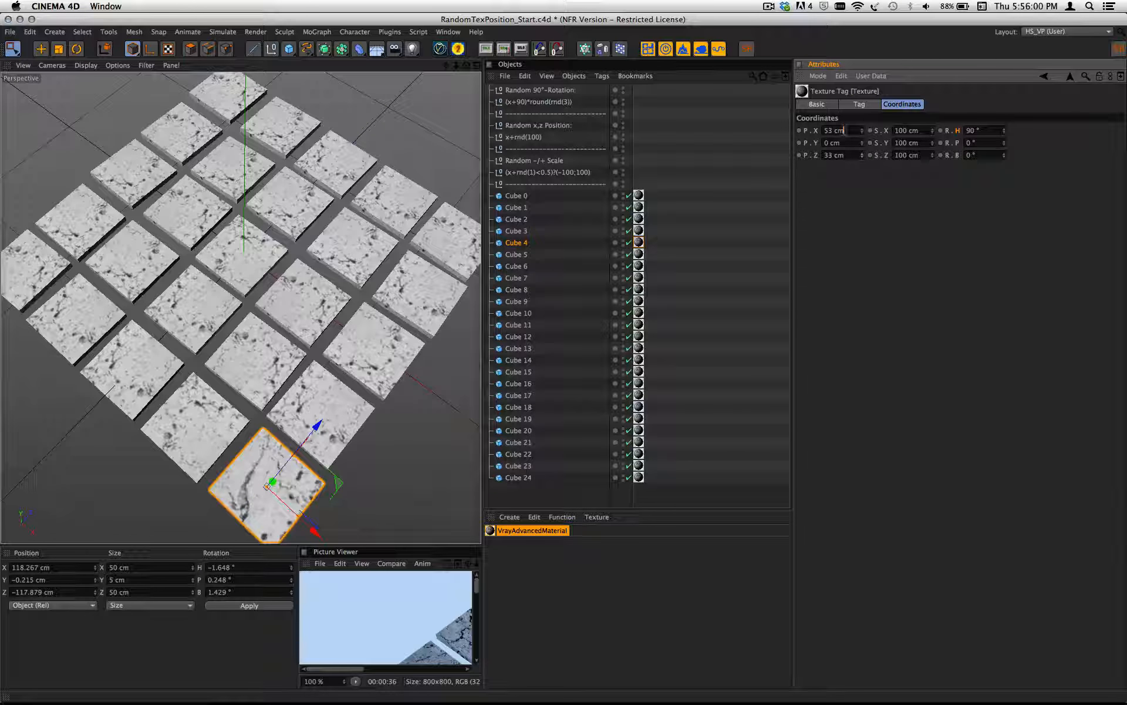
Step: Reset the X and Z position of Cube 4's texture tag to 0 cm
{"action": "double_click", "coordinate": [844, 131]}
{"action": "type", "text": "0"}
{"action": "double_click", "coordinate": [846, 155]}
{"action": "type", "text": "0"}
{"action": "key", "text": "Return"}
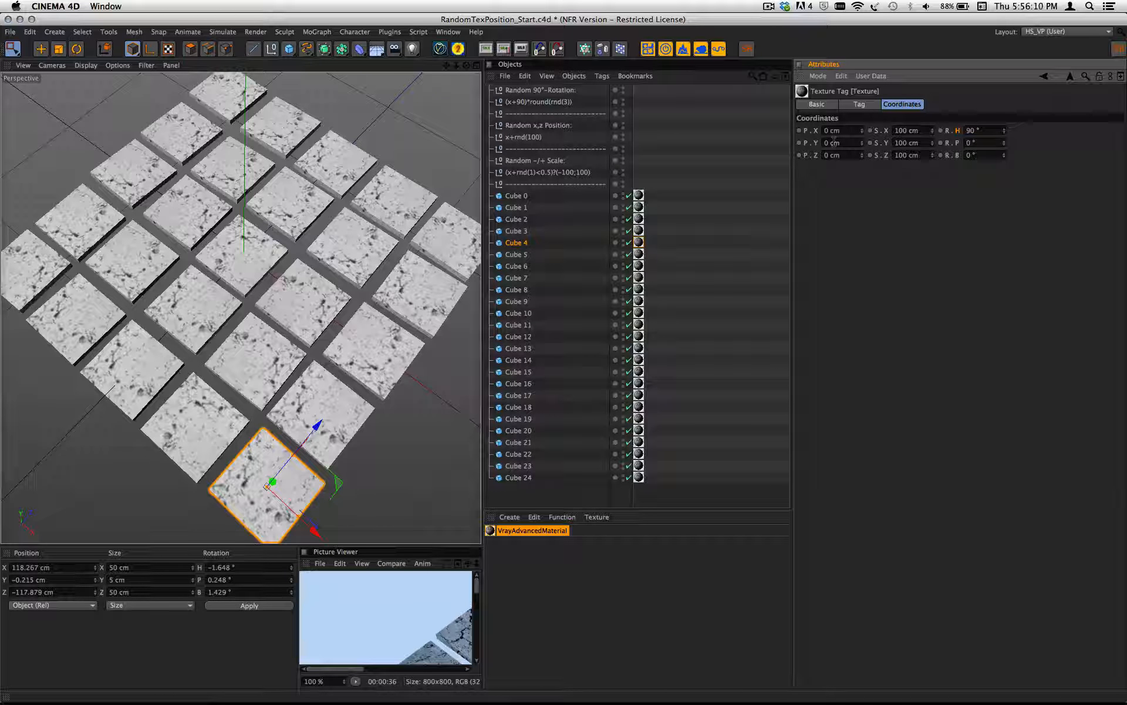
Step: Switch to PowerPoint, read the slides explaining rnd(a) and x+rnd(a), and return to the Cinema 4D scene
{"action": "key", "text": "super+Tab"}
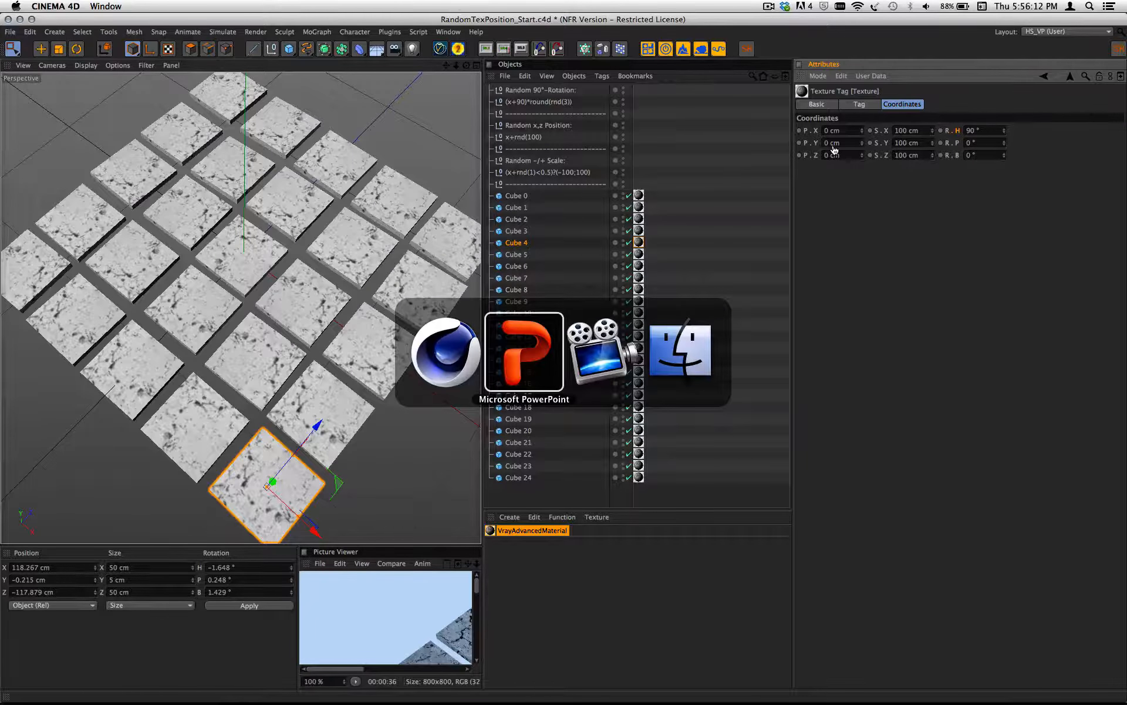
{"action": "key", "text": "Down"}
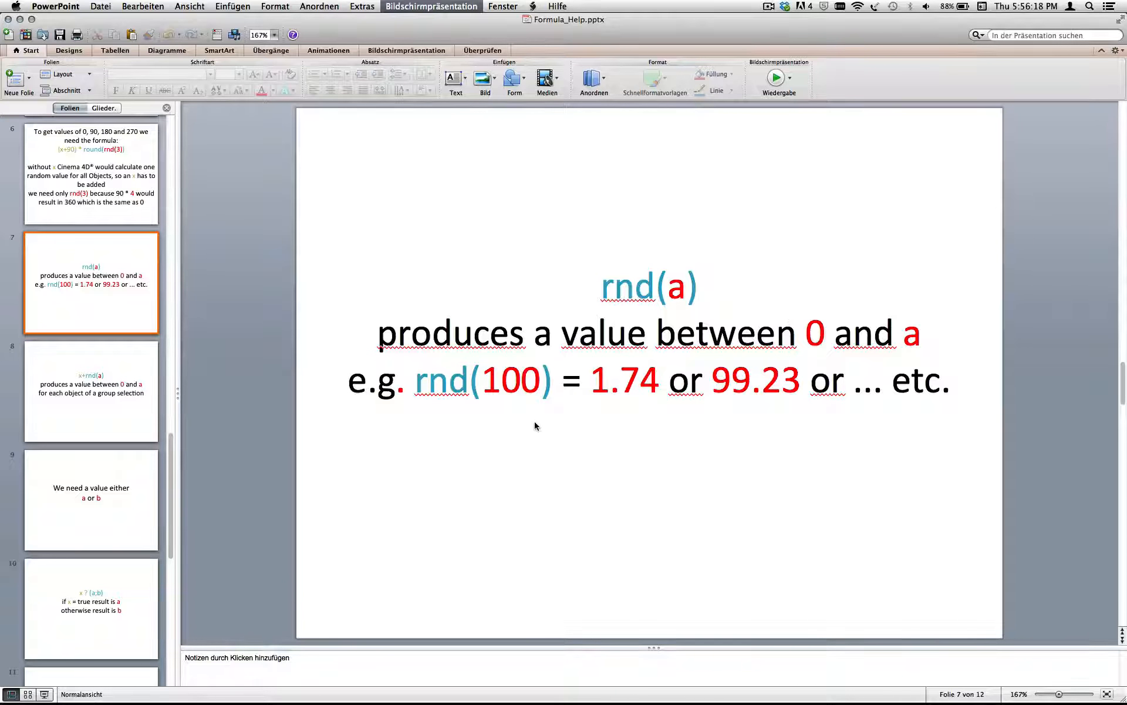
{"action": "key", "text": "Down"}
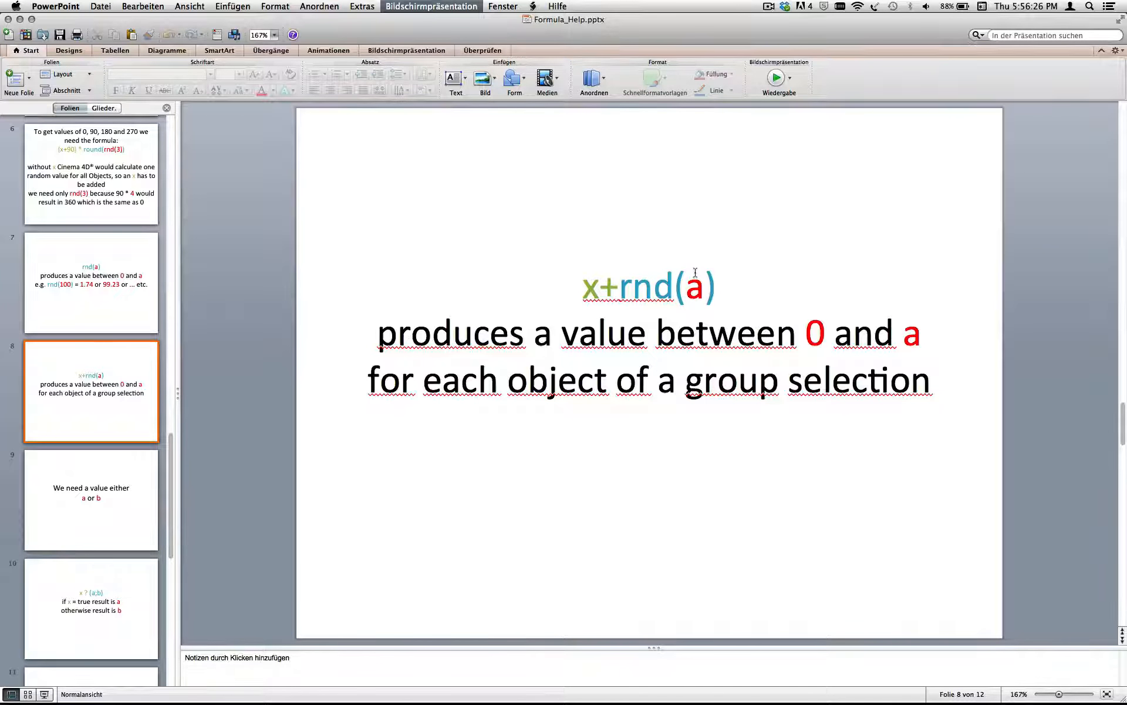
{"action": "key", "text": "Down"}
{"action": "key", "text": "Up"}
{"action": "key", "text": "super+Tab"}
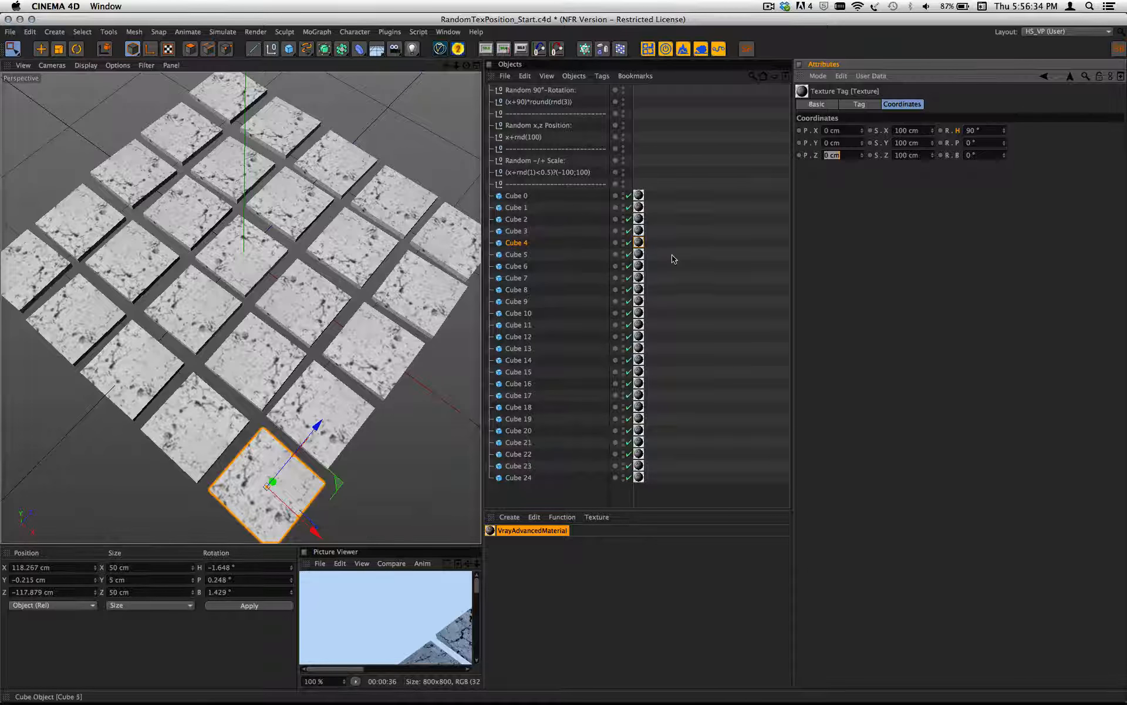
Step: Examine the texture projection and axes of Cube 4's texture tag in Texture and Axis modes, and return to Model mode
{"action": "left_click", "coordinate": [639, 244]}
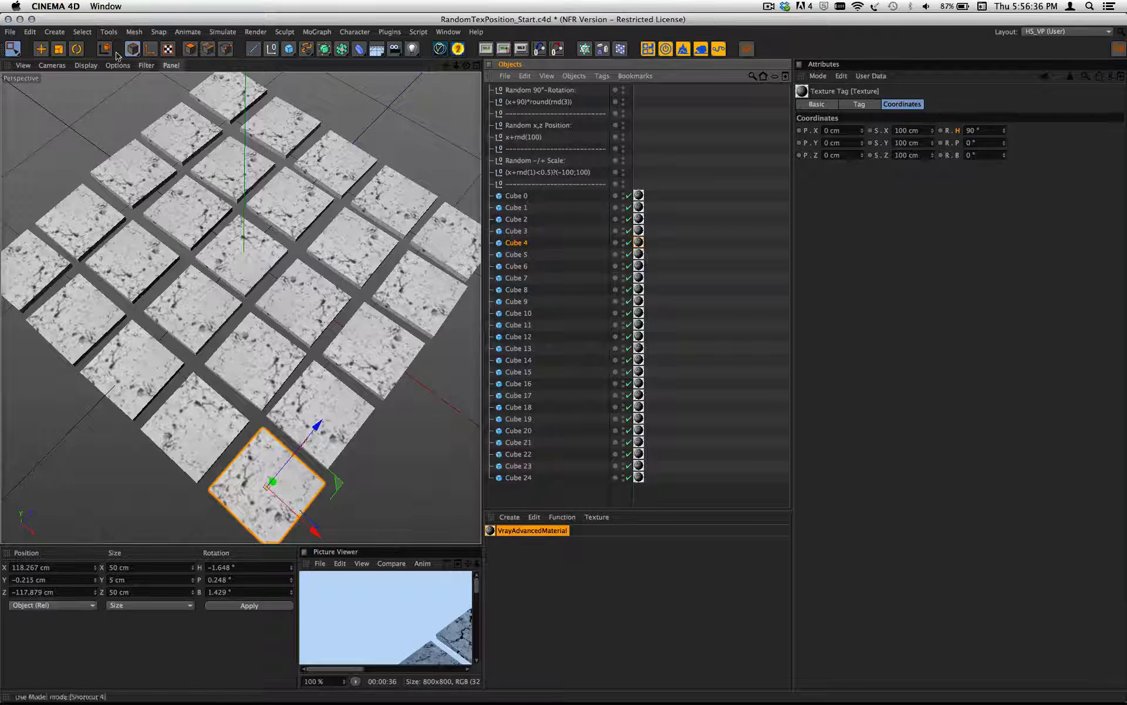
{"action": "left_click", "coordinate": [167, 51]}
{"action": "left_click", "coordinate": [135, 51]}
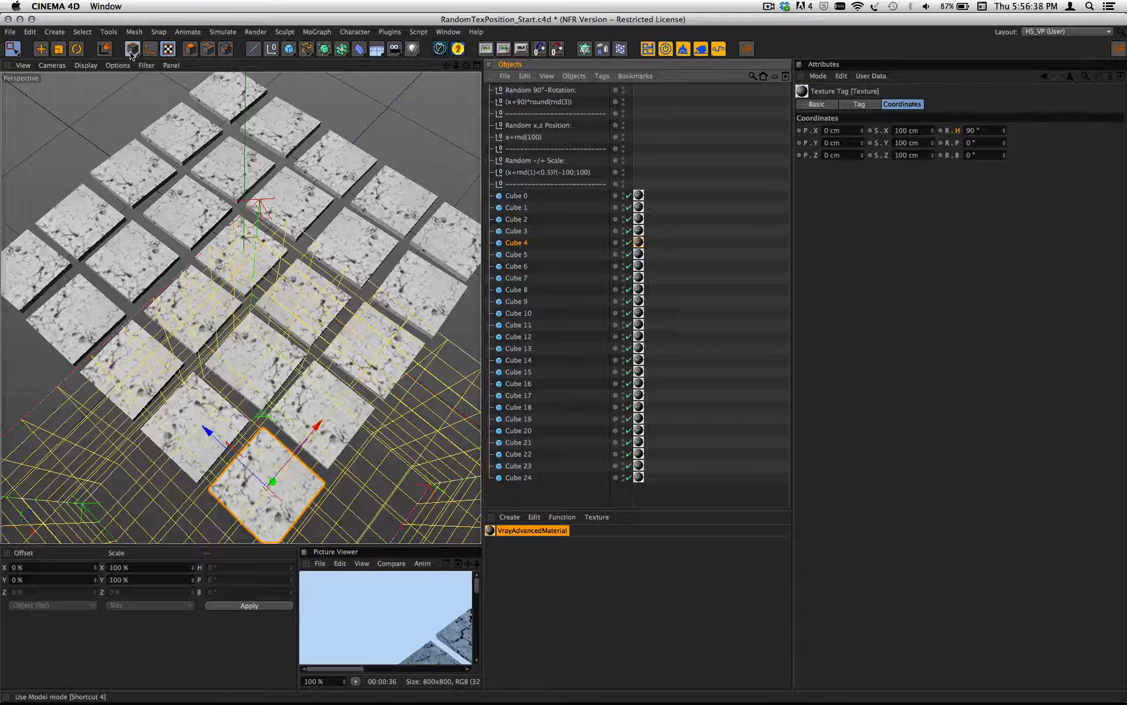
{"action": "left_click", "coordinate": [148, 50]}
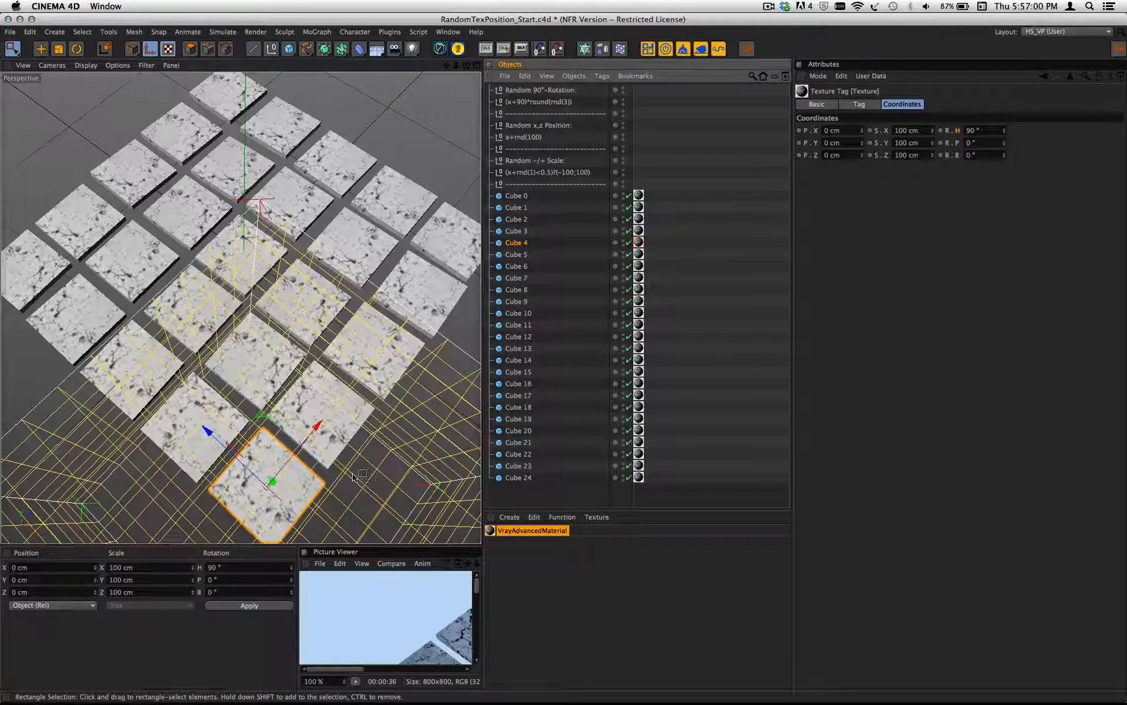
{"action": "left_click", "coordinate": [168, 50]}
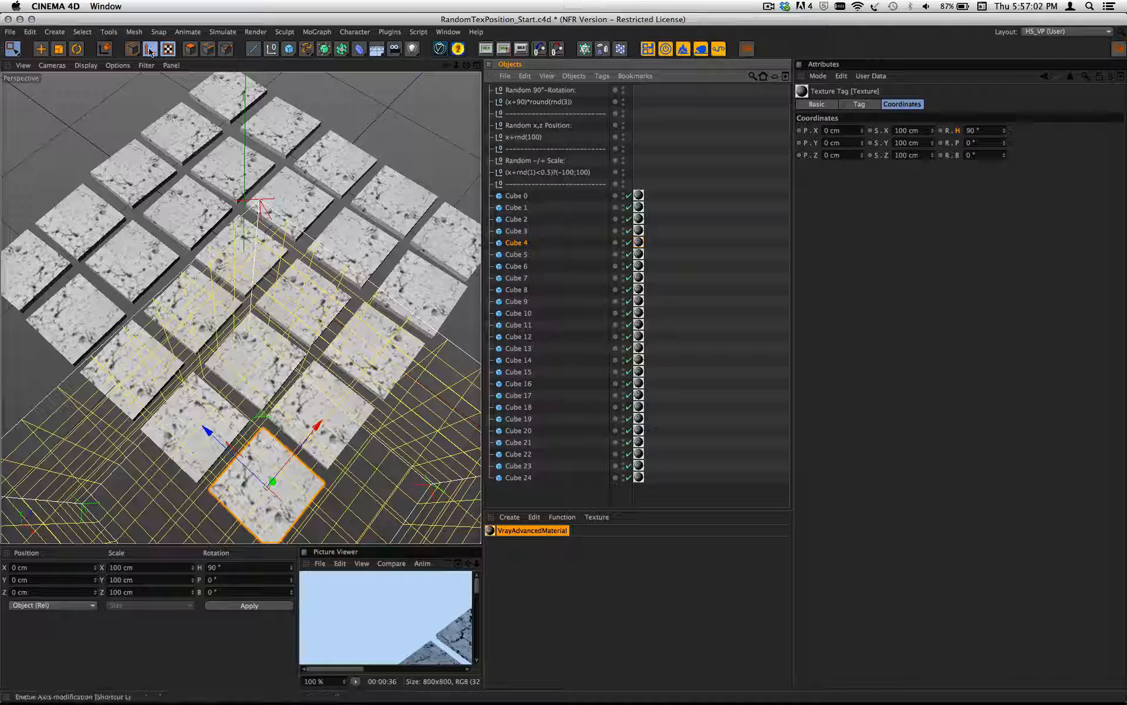
{"action": "left_click", "coordinate": [134, 50]}
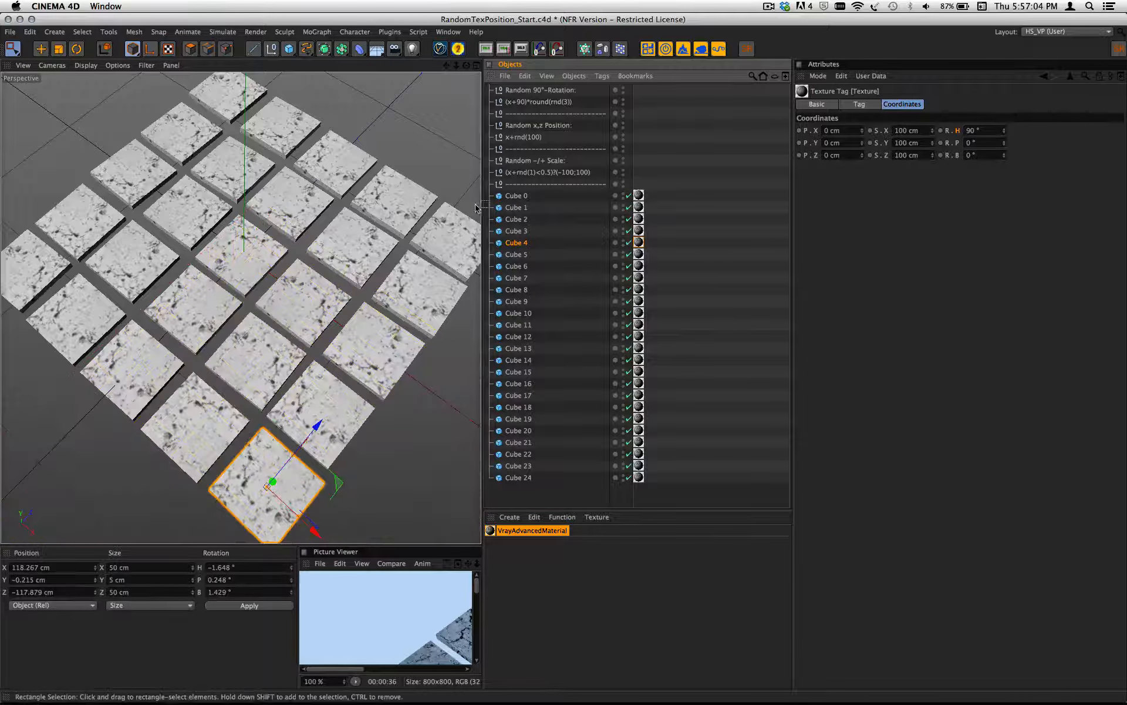
Step: Select the texture tags of Cube 0 through Cube 24 and enter x+rnd(100) for both their X and Z positions
{"action": "left_click", "coordinate": [639, 196]}
{"action": "left_click", "coordinate": [639, 477], "text": "shift"}
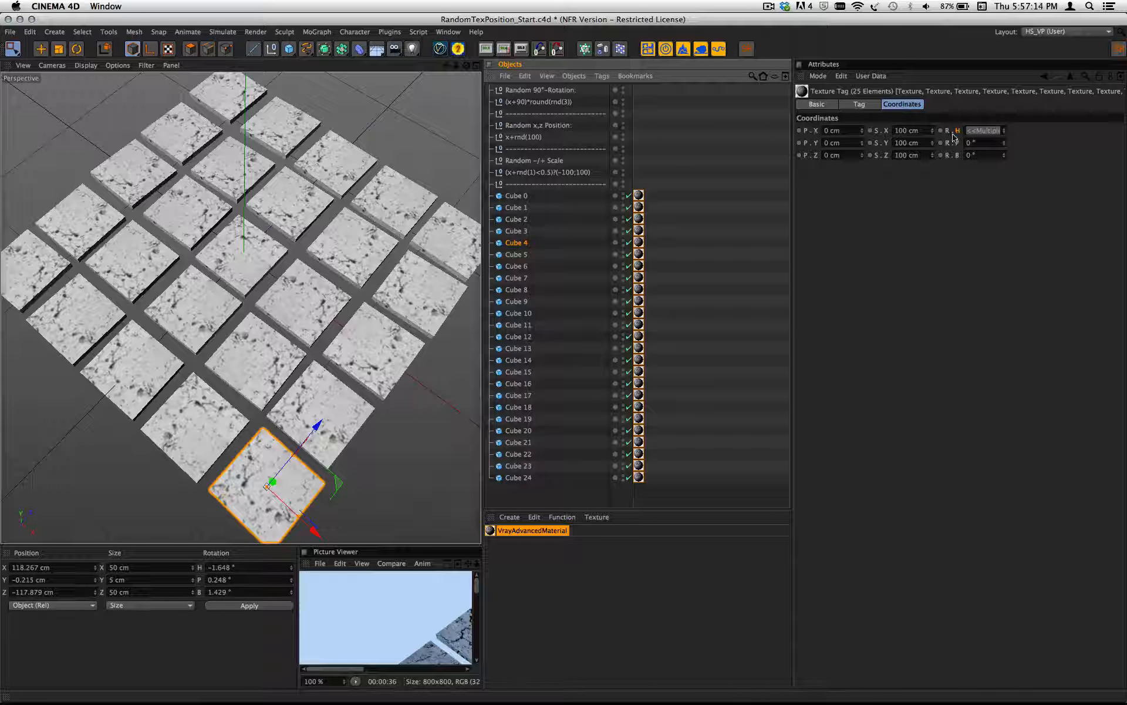
{"action": "left_click", "coordinate": [816, 133]}
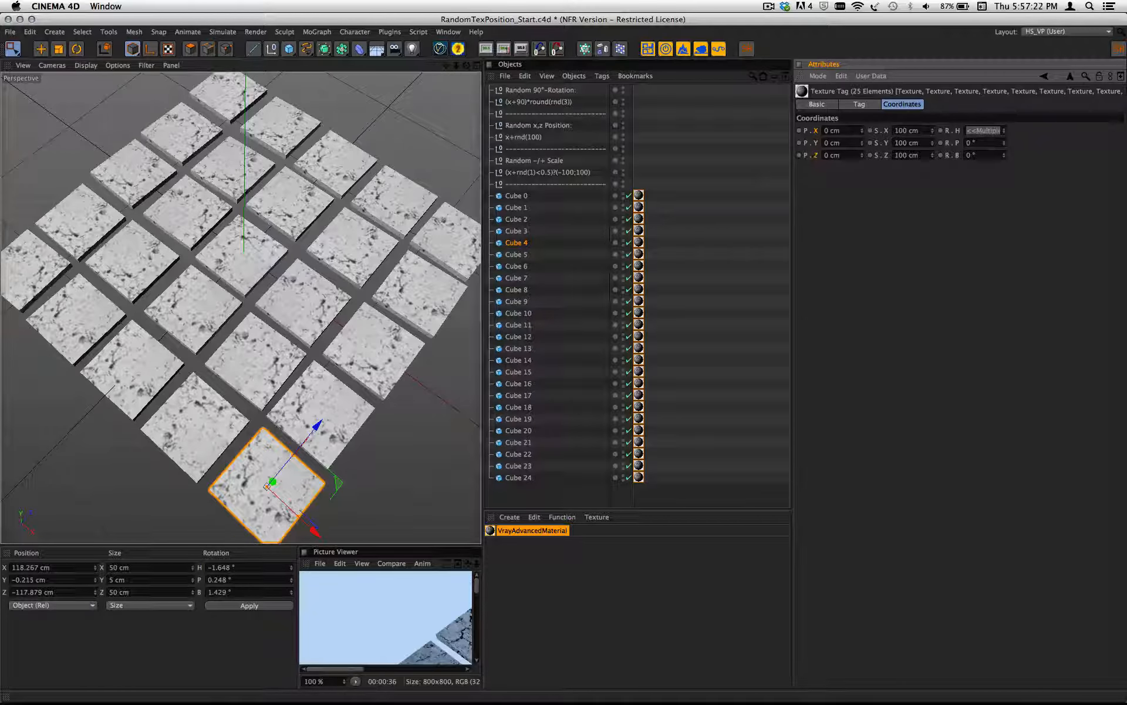
{"action": "left_click", "coordinate": [836, 130]}
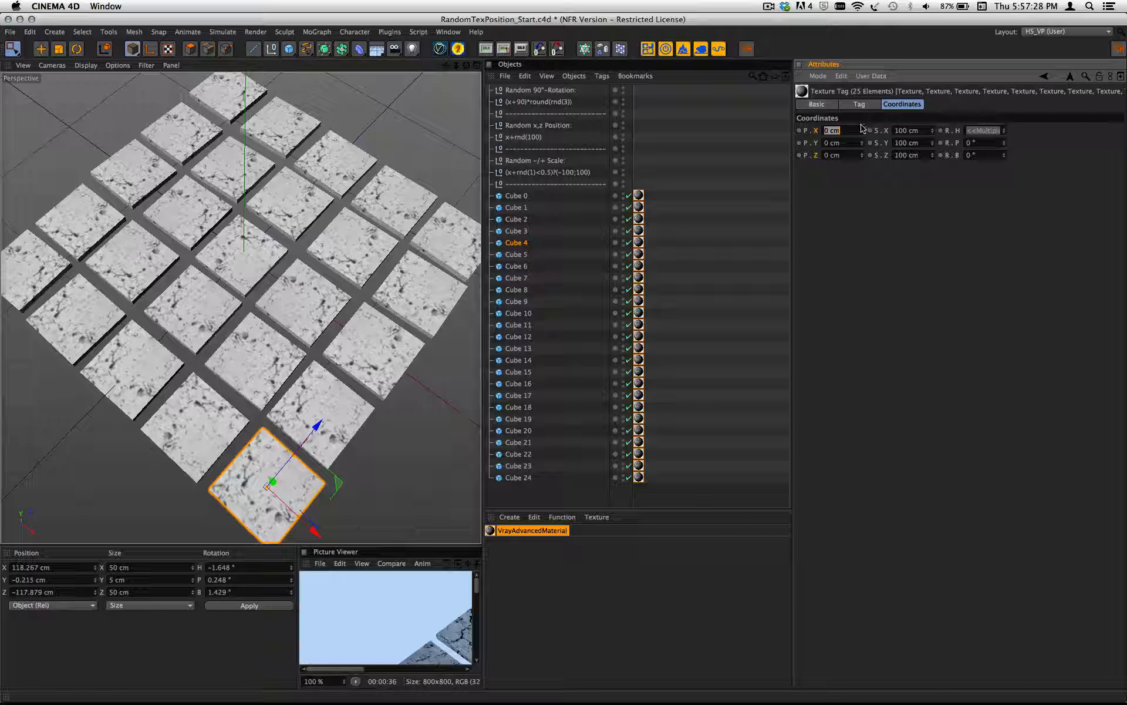
{"action": "type", "text": "x"}
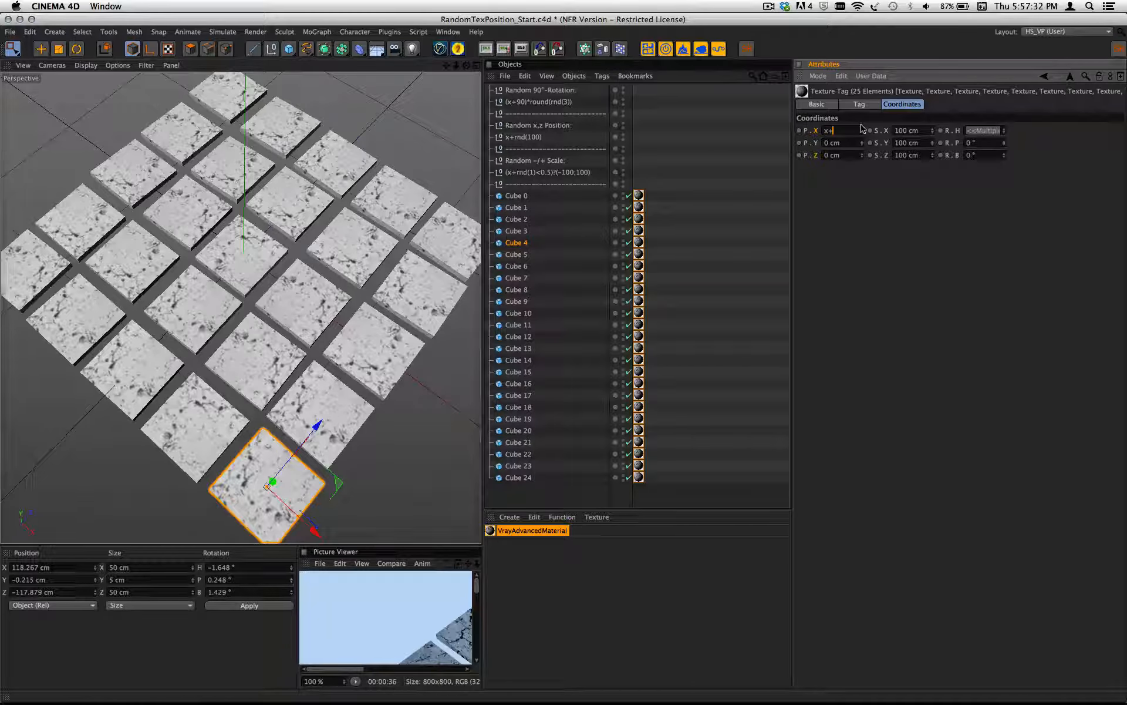
{"action": "type", "text": "+rnd(100)"}
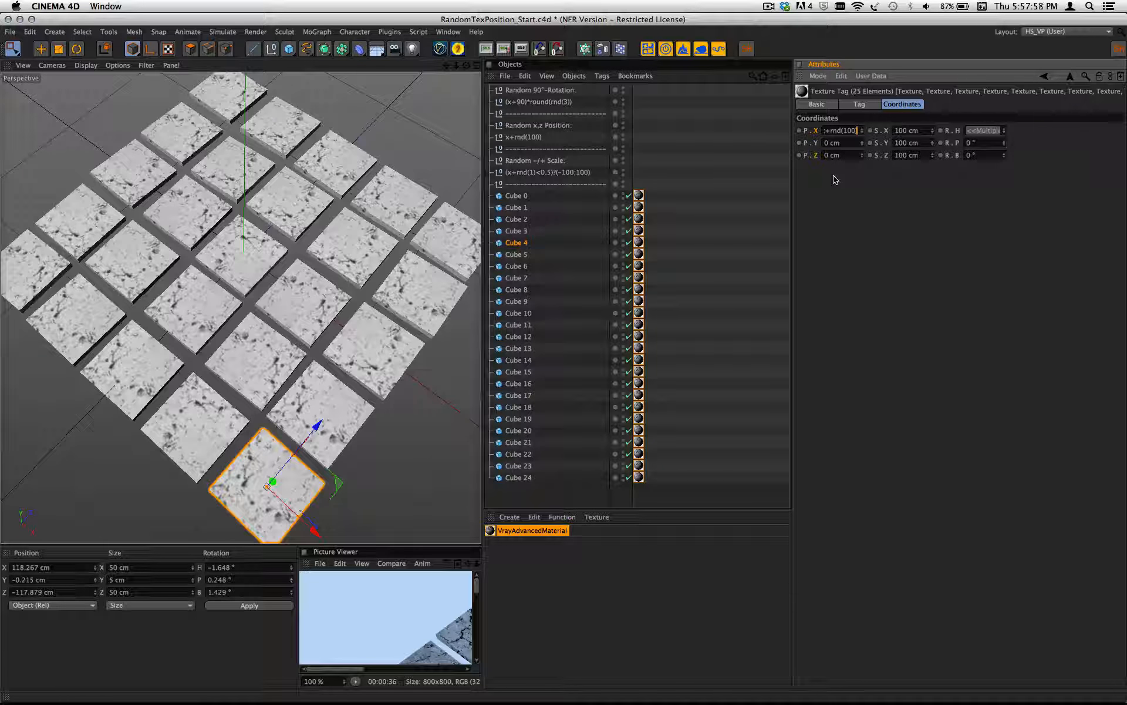
{"action": "key", "text": "Return"}
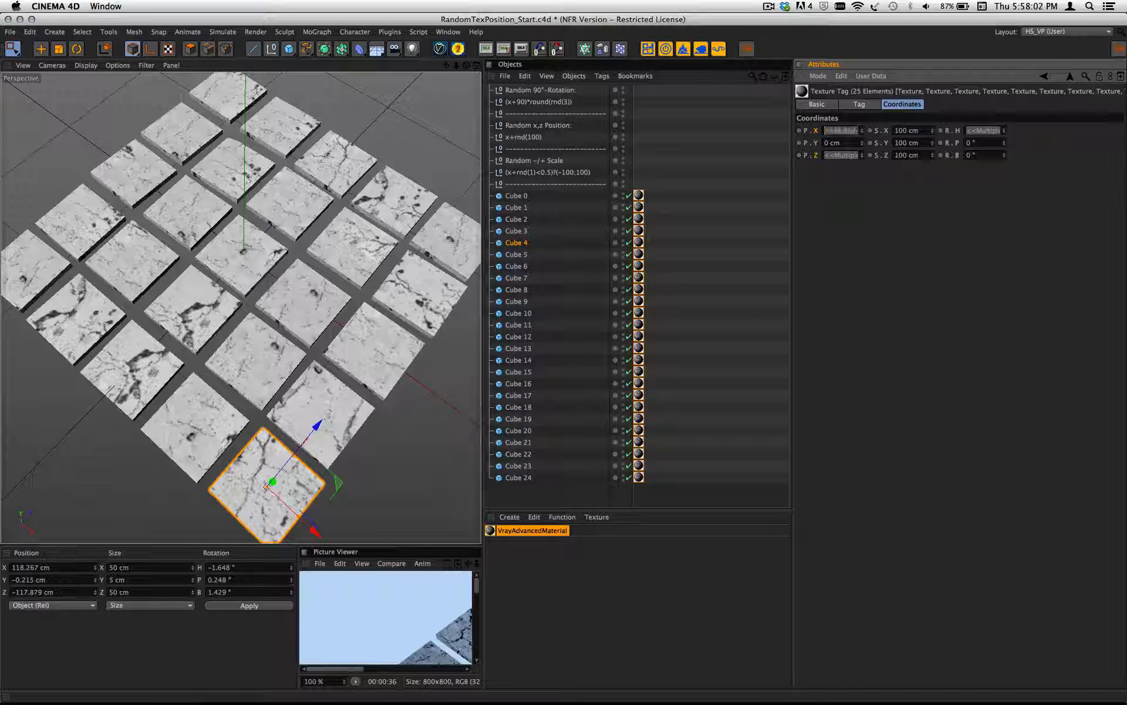
Step: Inspect the X and Z positions of the individual texture tags on Cube 0, Cube 1, Cube 2 and Cube 4
{"action": "left_click", "coordinate": [638, 196]}
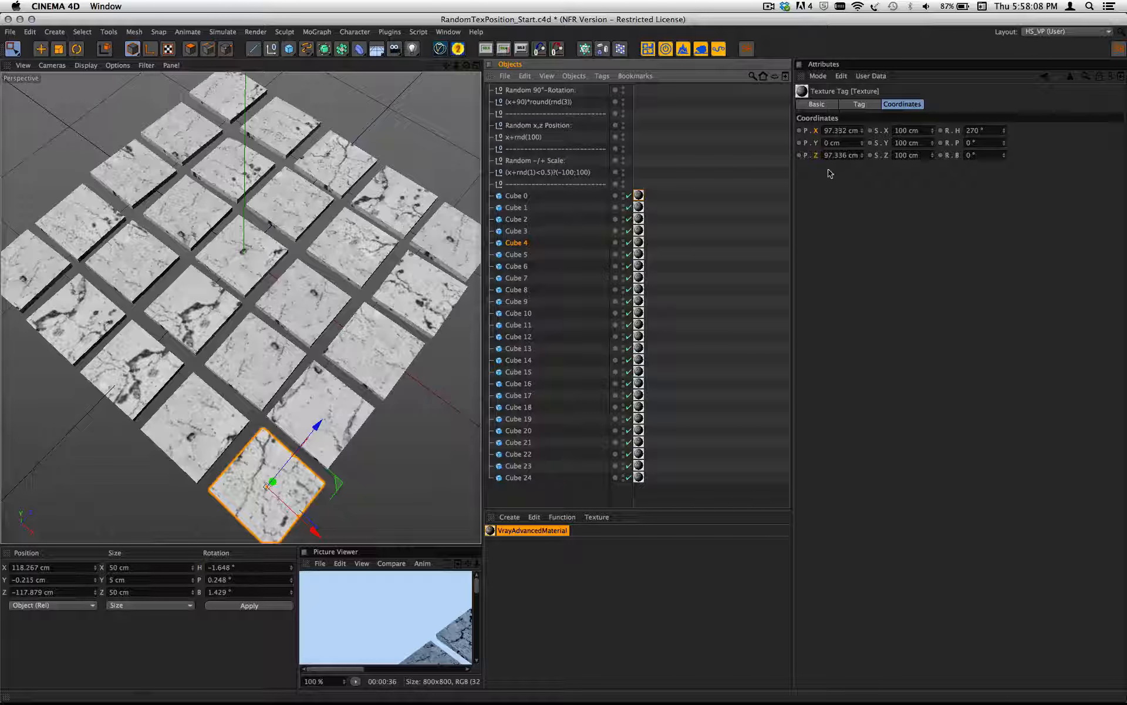
{"action": "left_click", "coordinate": [639, 209]}
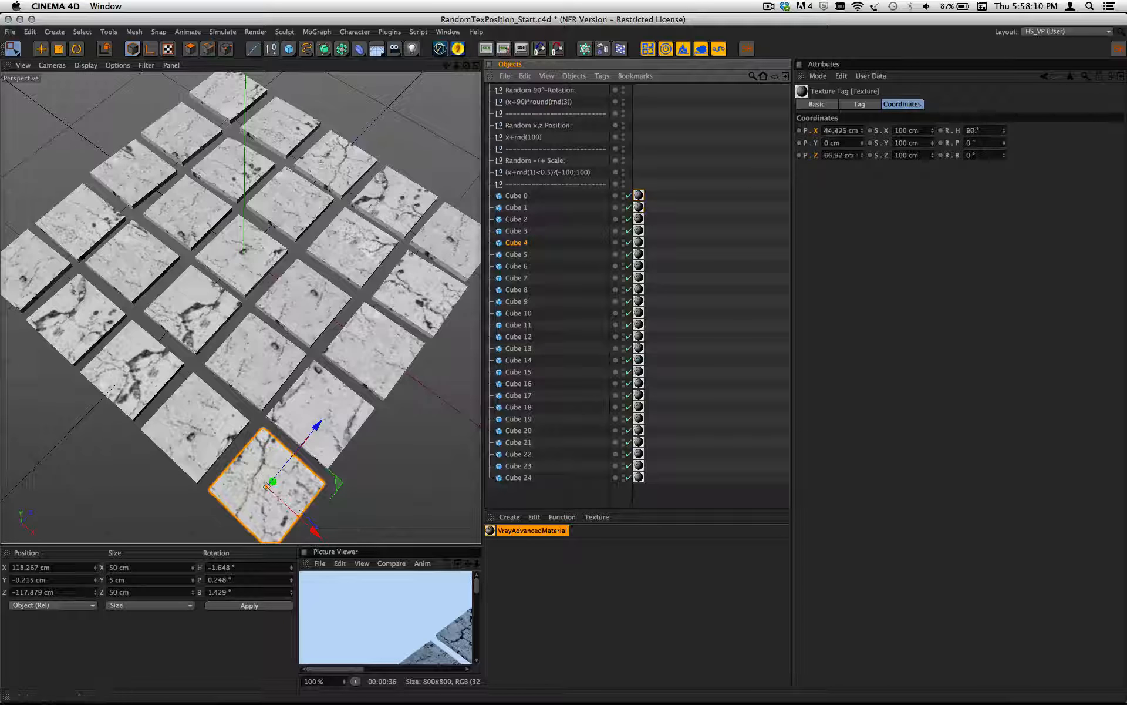
{"action": "left_click", "coordinate": [639, 218]}
{"action": "left_click", "coordinate": [639, 197]}
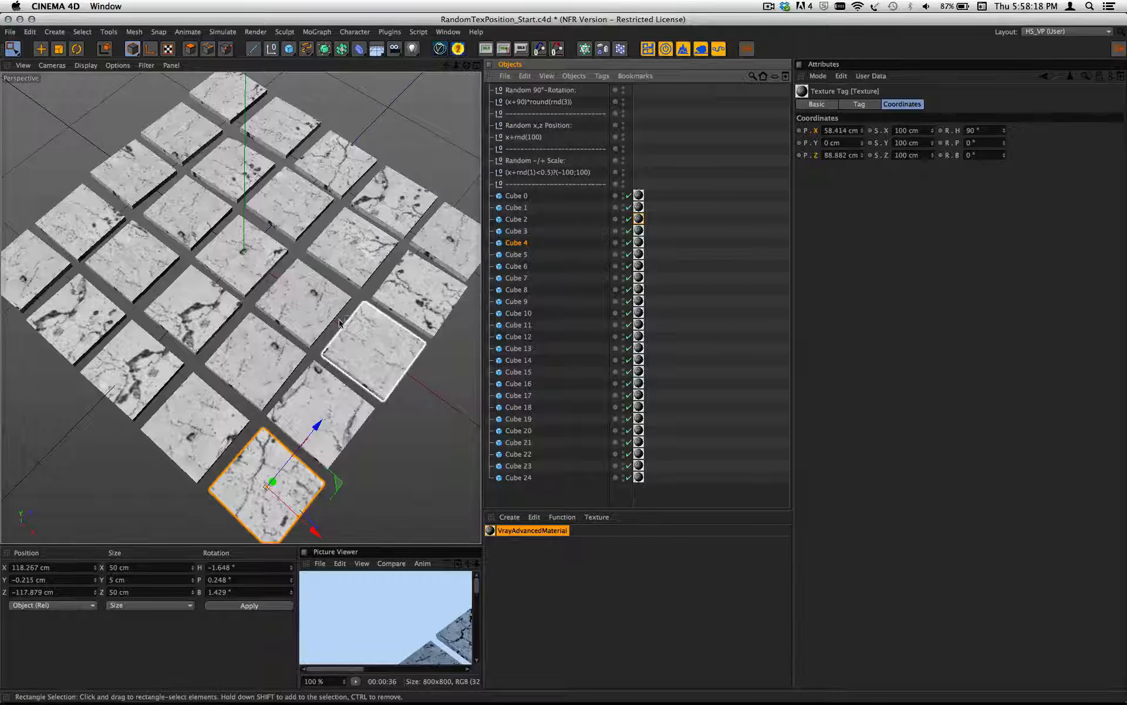
{"action": "left_click", "coordinate": [638, 195]}
{"action": "left_click", "coordinate": [517, 243]}
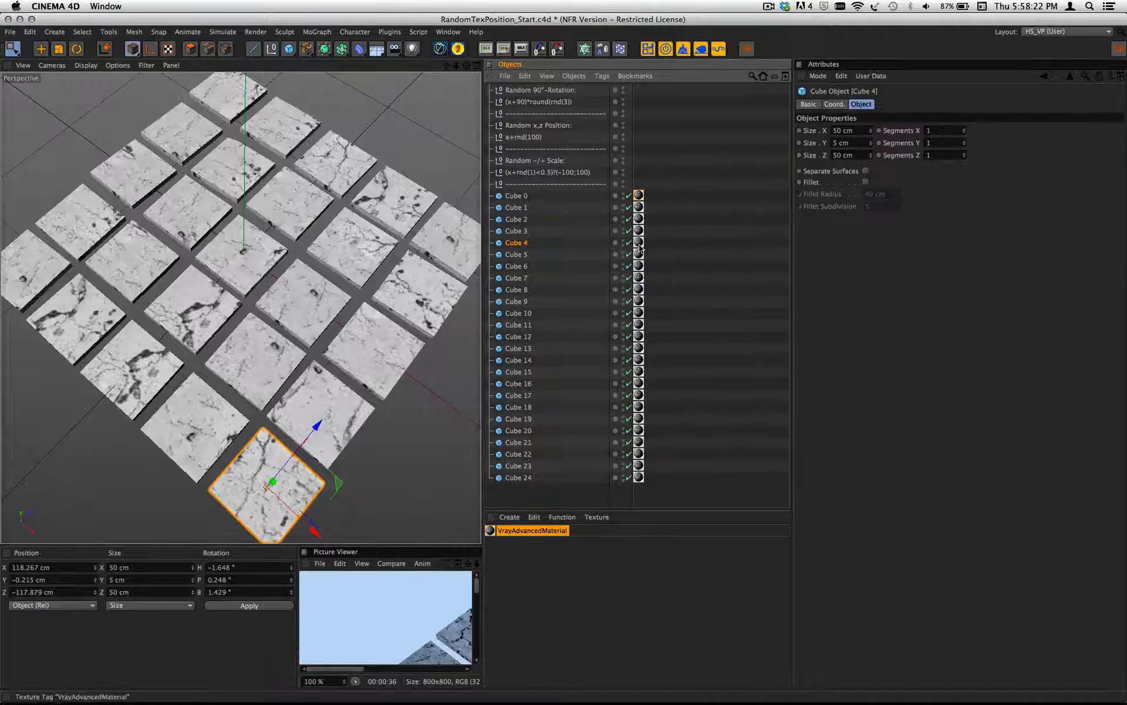
{"action": "left_click", "coordinate": [638, 242]}
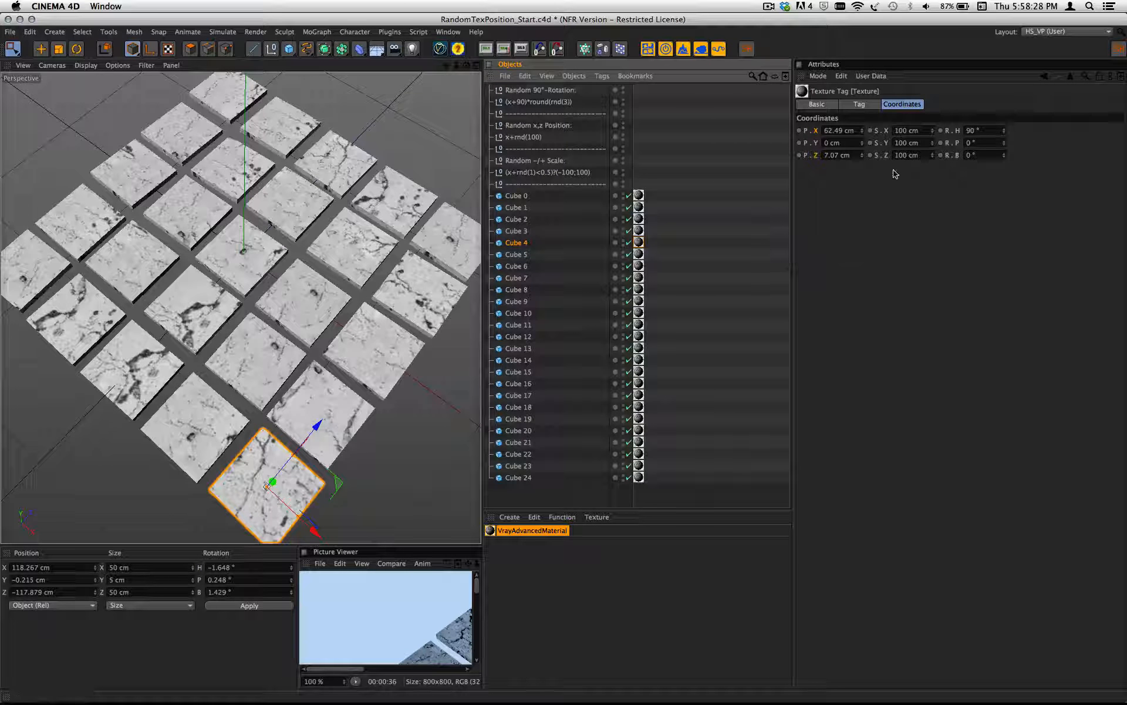
Step: Mirror the texture on Cube 4 by setting the X scale of its texture tag to -100 cm
{"action": "left_click", "coordinate": [895, 130]}
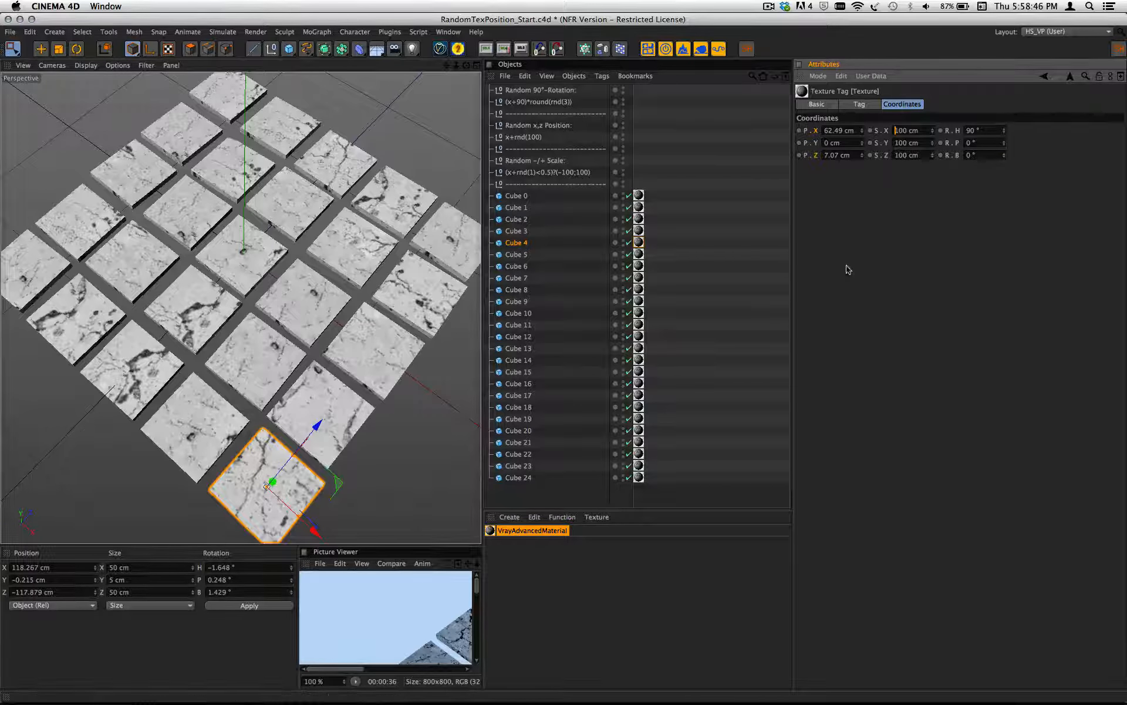
{"action": "type", "text": "-"}
{"action": "key", "text": "Return"}
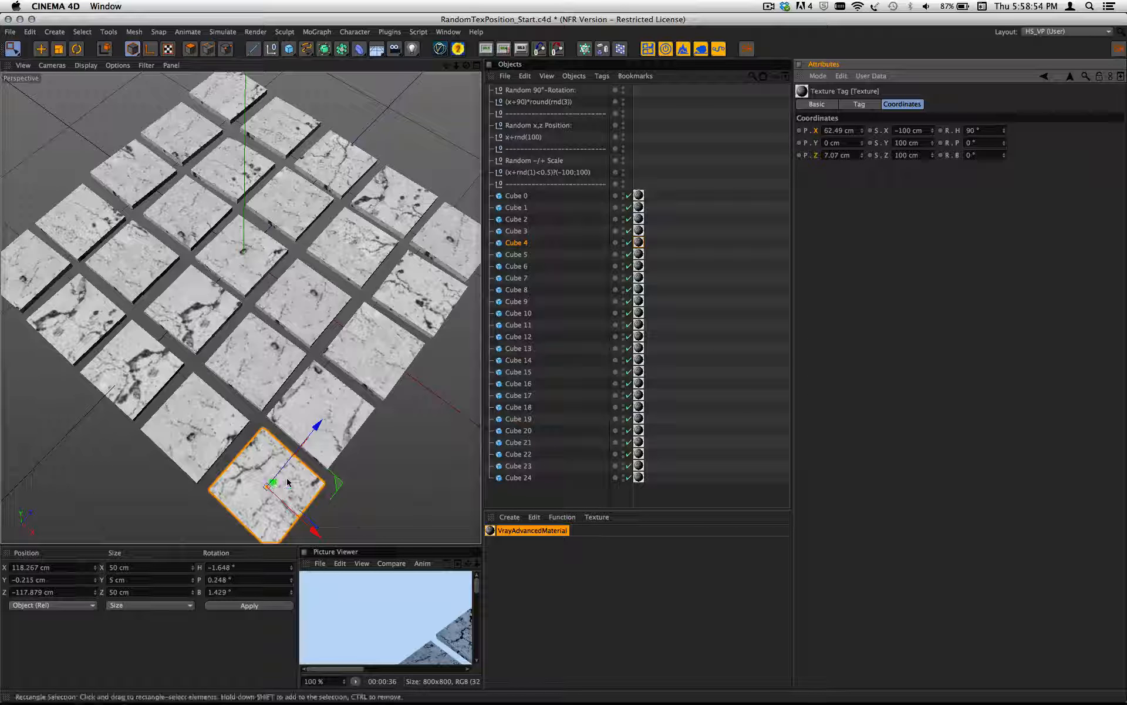
Step: Undo and redo the X scale change on Cube 4 repeatedly to compare the normal and mirrored texture
{"action": "key", "text": "super+z"}
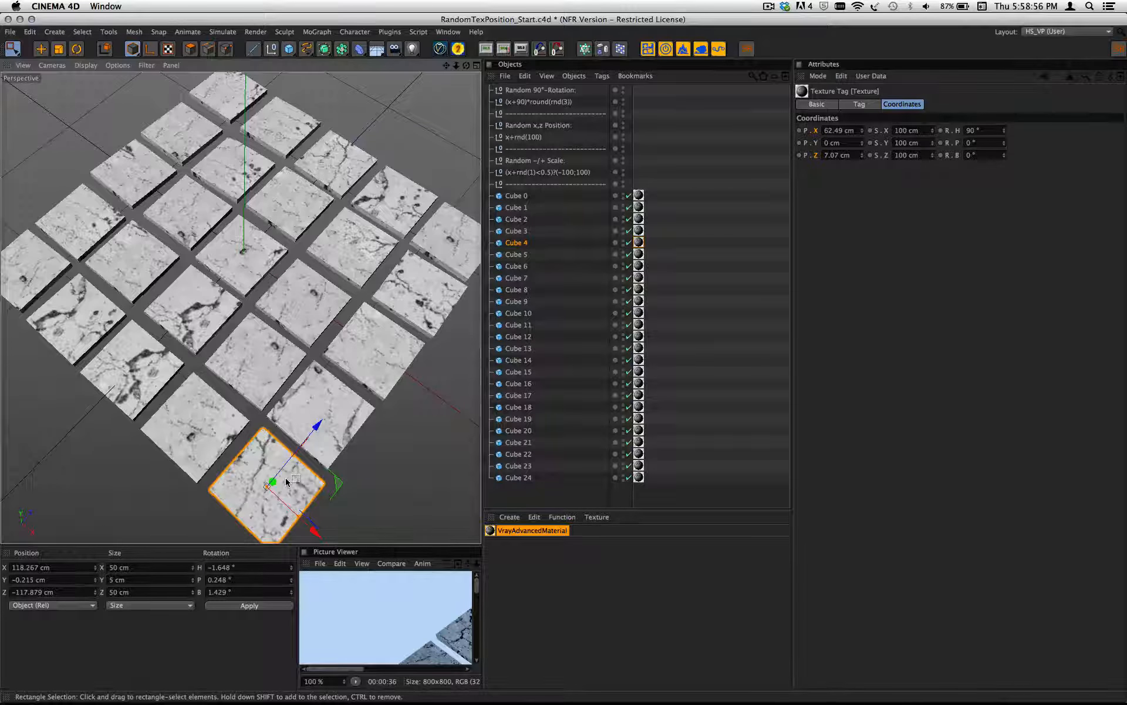
{"action": "key", "text": "super+z"}
{"action": "key", "text": "super+z"}
{"action": "key", "text": "super+z"}
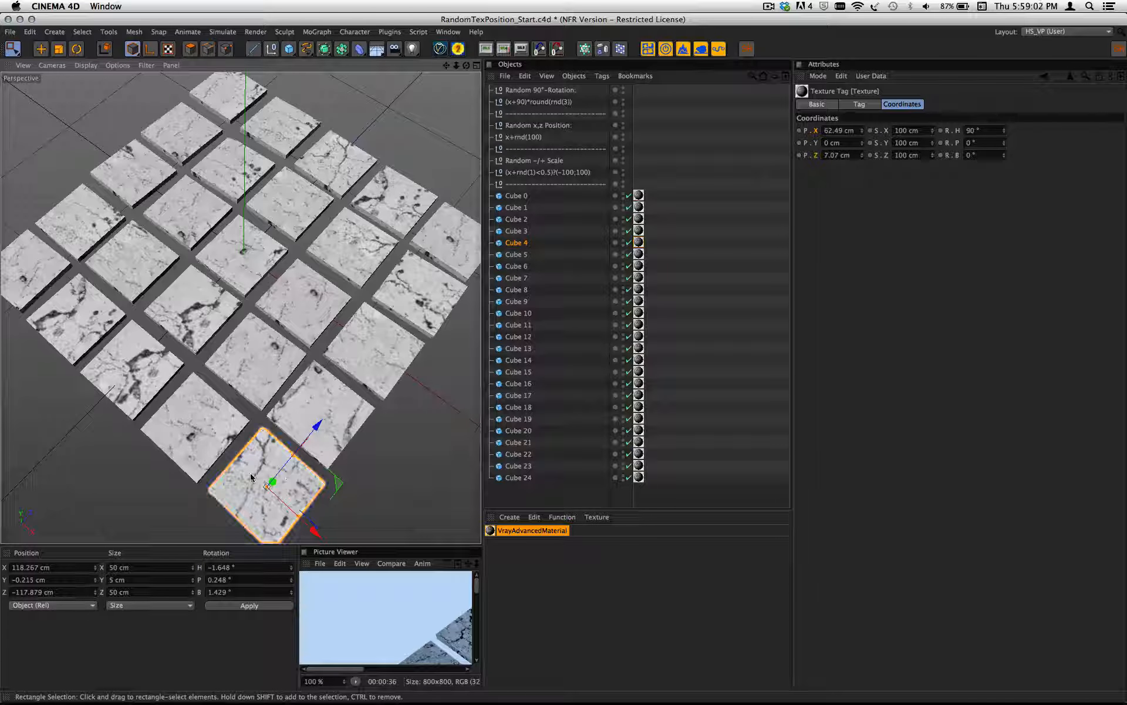
{"action": "key", "text": "super+z"}
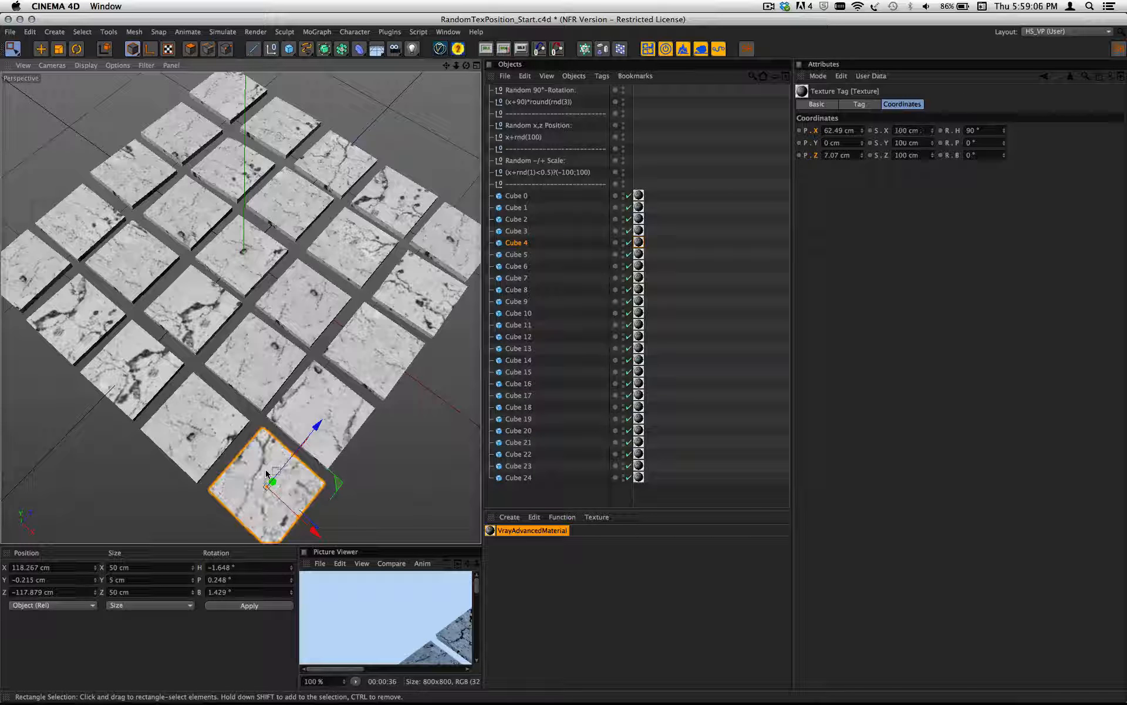
{"action": "key", "text": "super+z"}
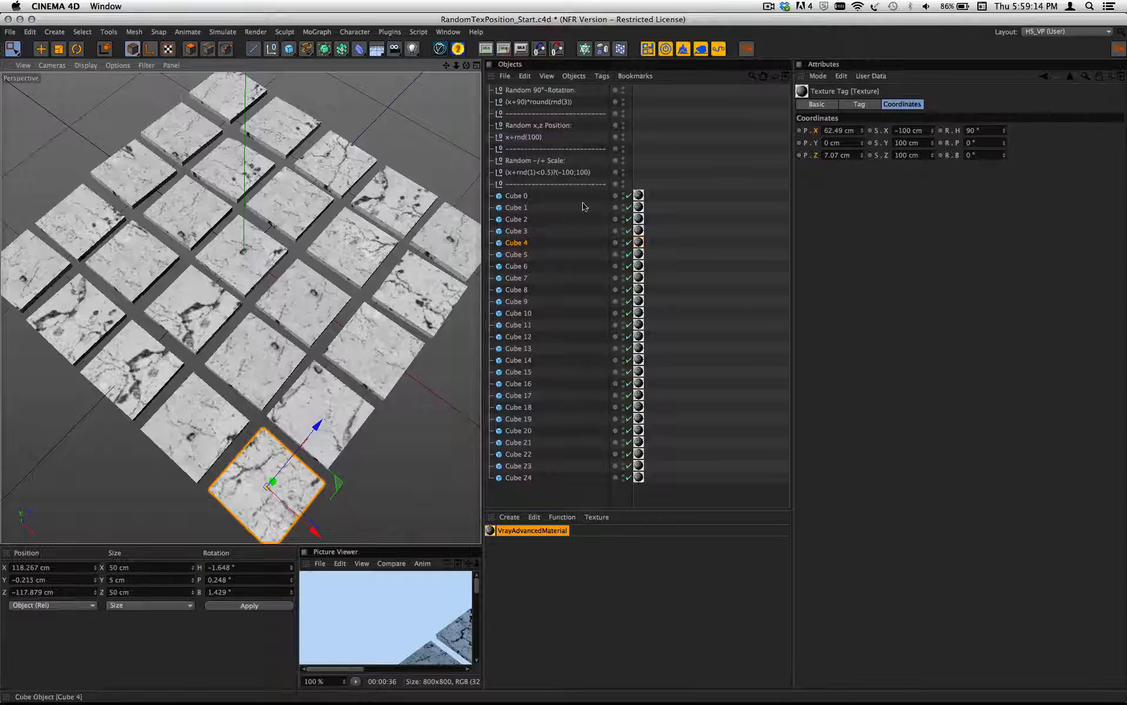
Step: Set the X scale of Cube 4's texture tag to 100 cm
{"action": "left_click", "coordinate": [916, 129]}
{"action": "type", "text": "100"}
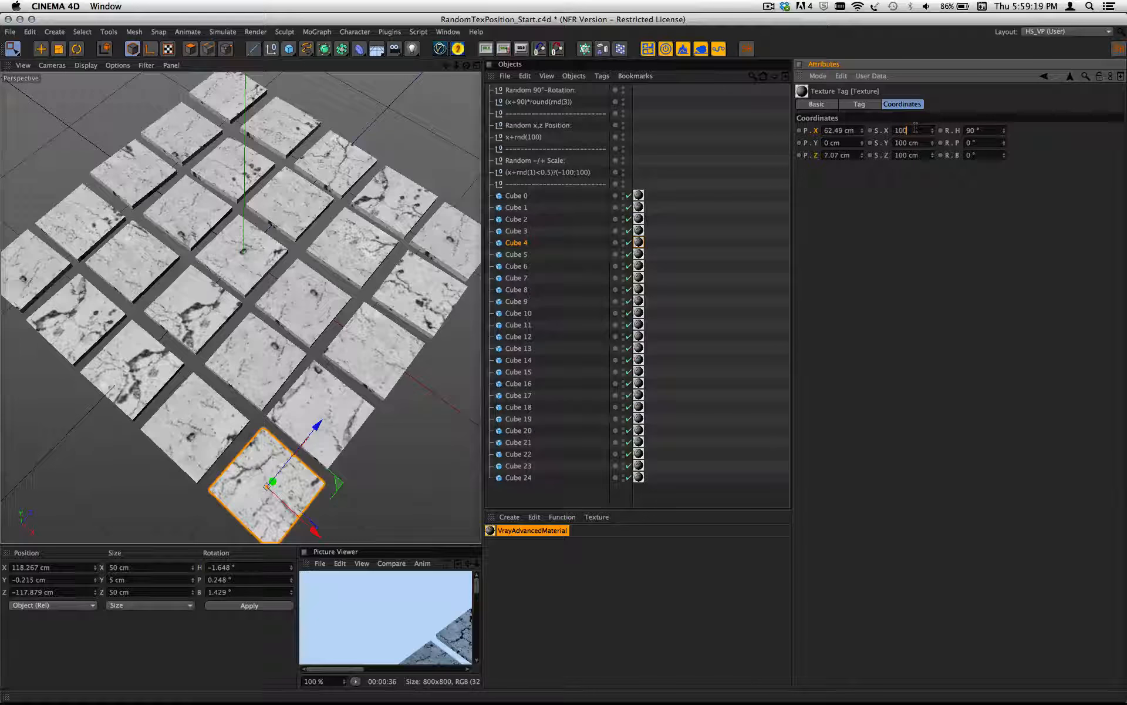
{"action": "key", "text": "Return"}
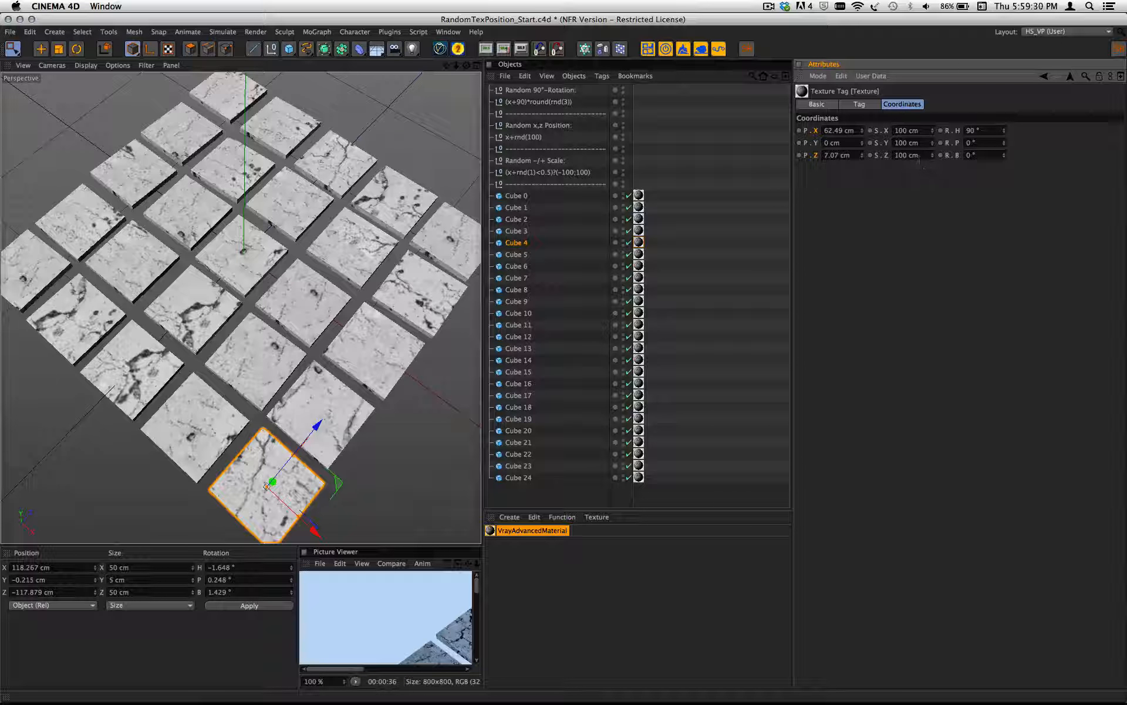
Step: Switch to PowerPoint and review slides 8 to 10 of Formula_Help.pptx, focusing on the slide about choosing either value a or b
{"action": "key", "text": "super+Tab"}
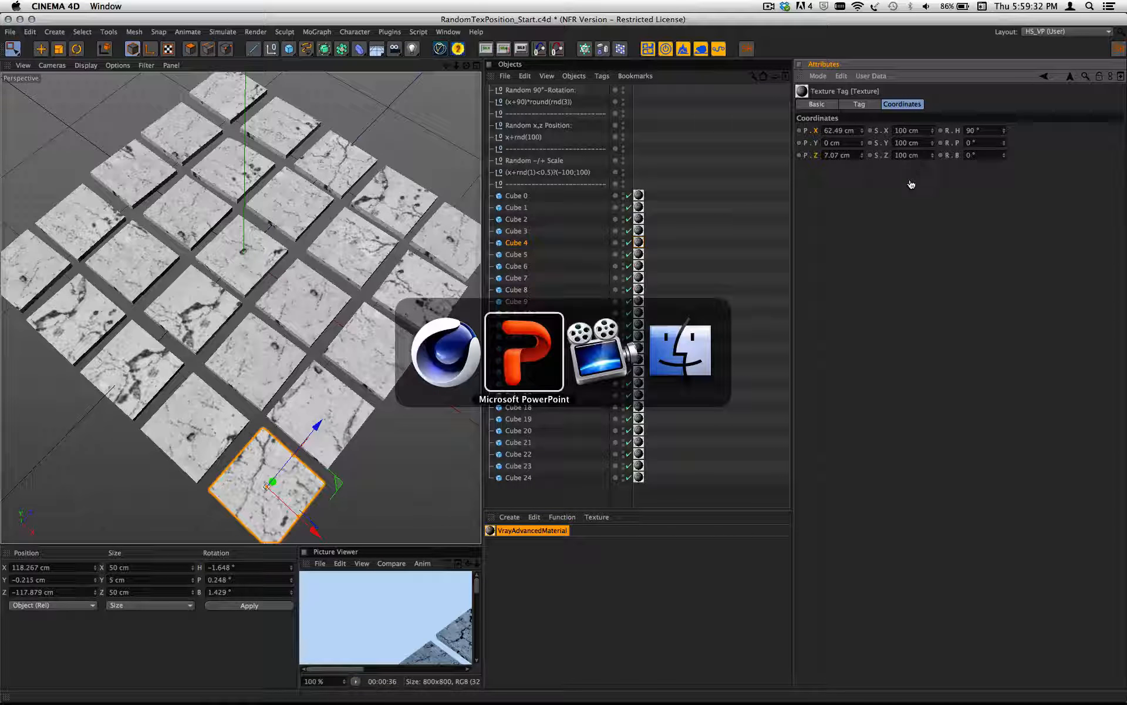
{"action": "key", "text": "super+shift+Tab"}
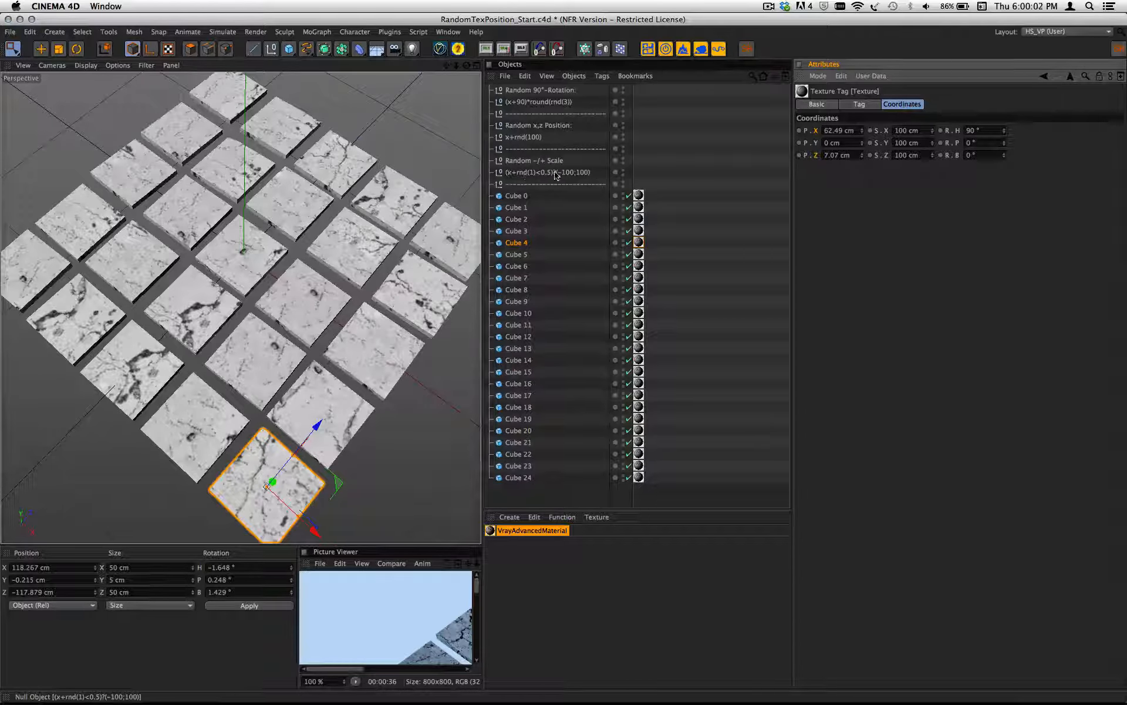
{"action": "key", "text": "super+Tab"}
{"action": "left_click", "coordinate": [534, 354]}
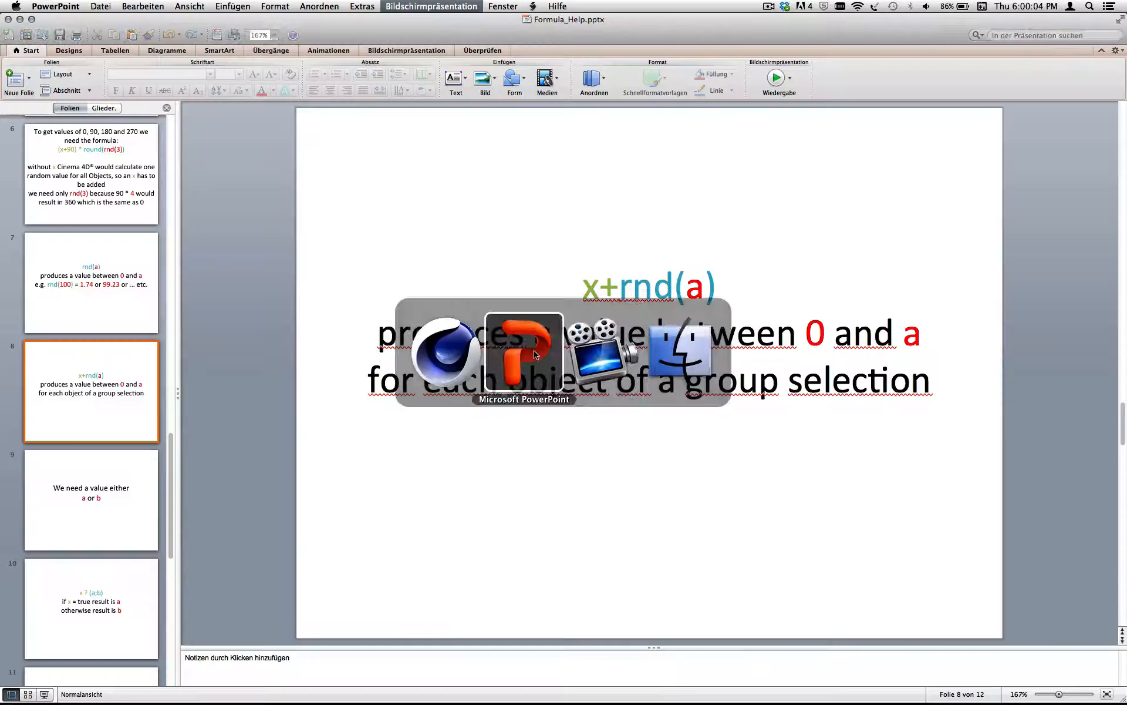
{"action": "key", "text": "Page_Down"}
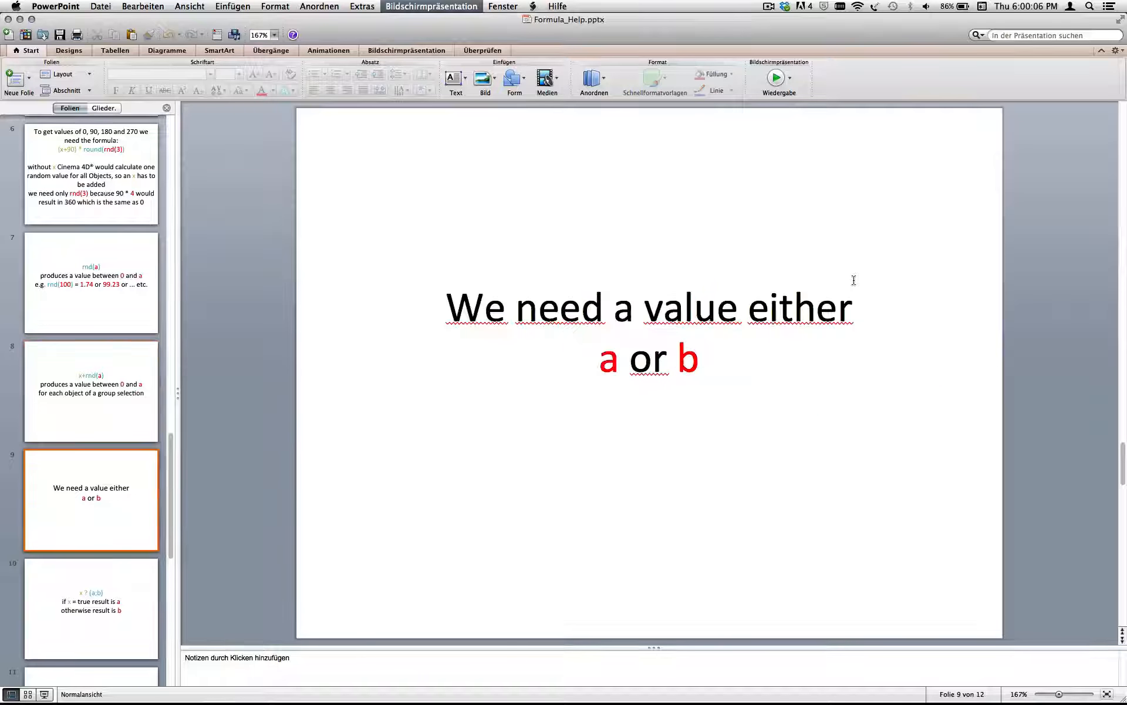
{"action": "key", "text": "Page_Up"}
{"action": "key", "text": "Page_Down"}
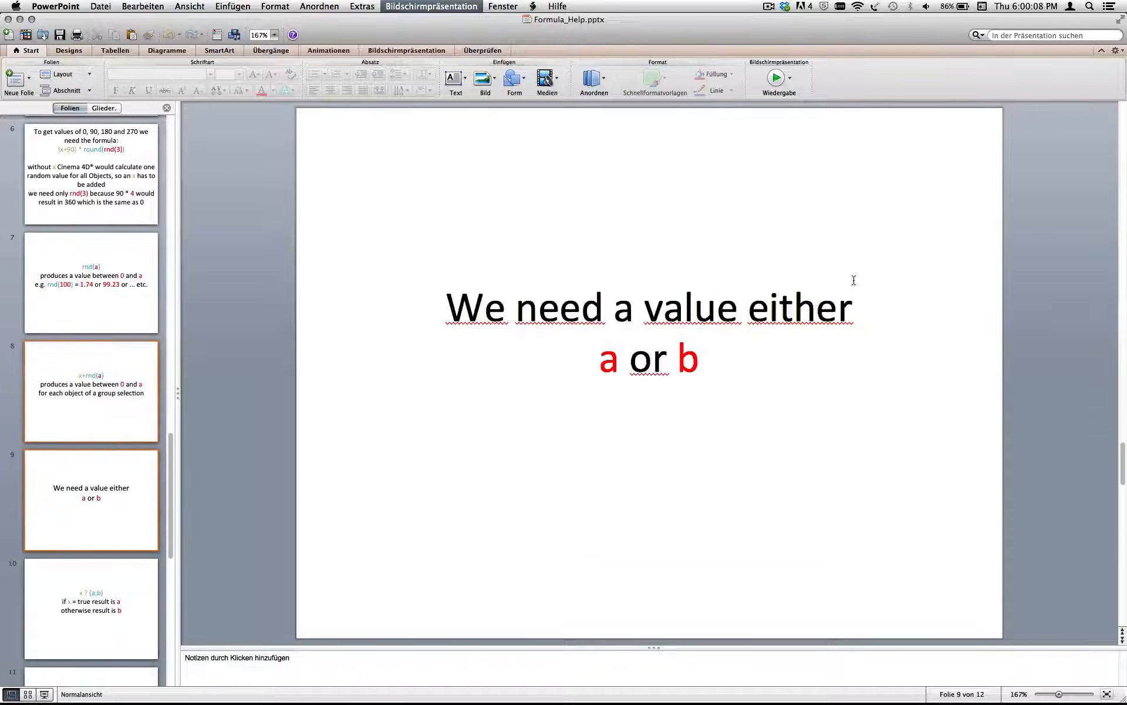
{"action": "key", "text": "Page_Up"}
{"action": "key", "text": "Page_Down"}
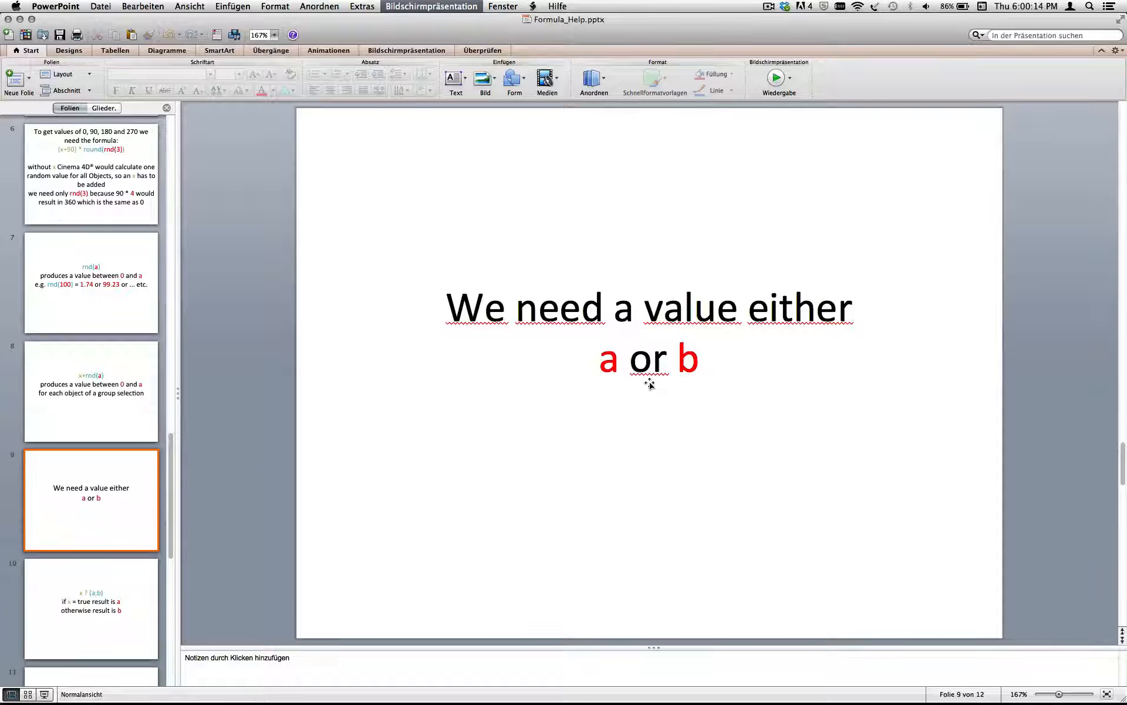
{"action": "key", "text": "Page_Down"}
{"action": "key", "text": "Page_Up"}
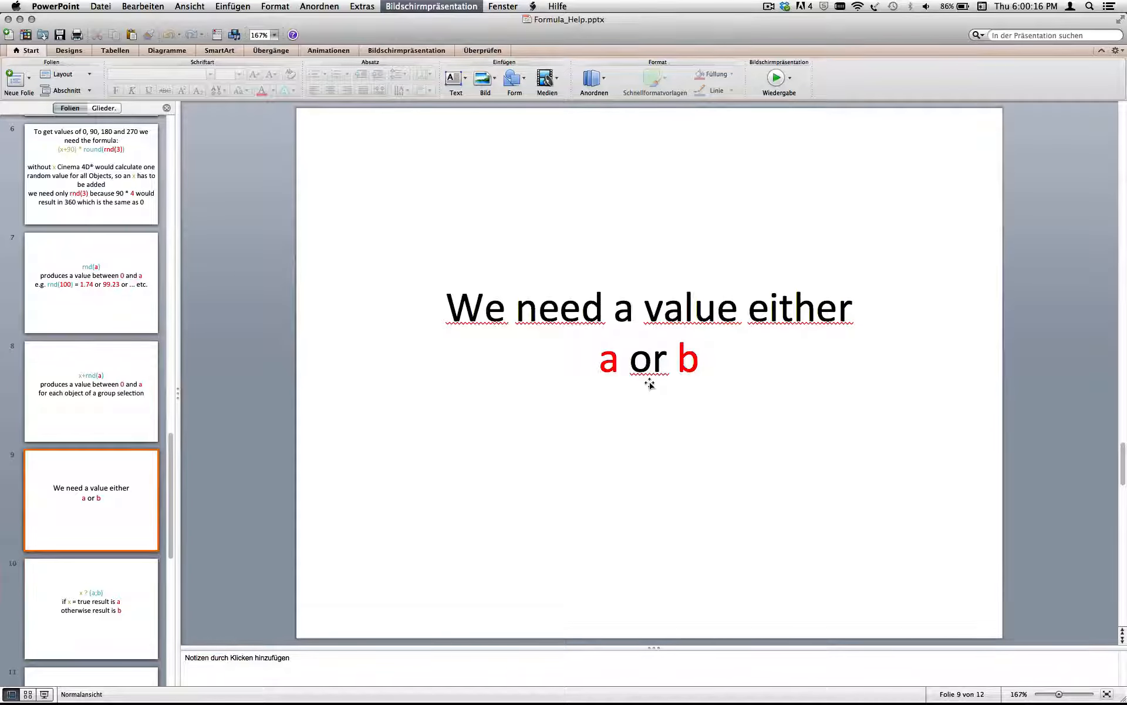